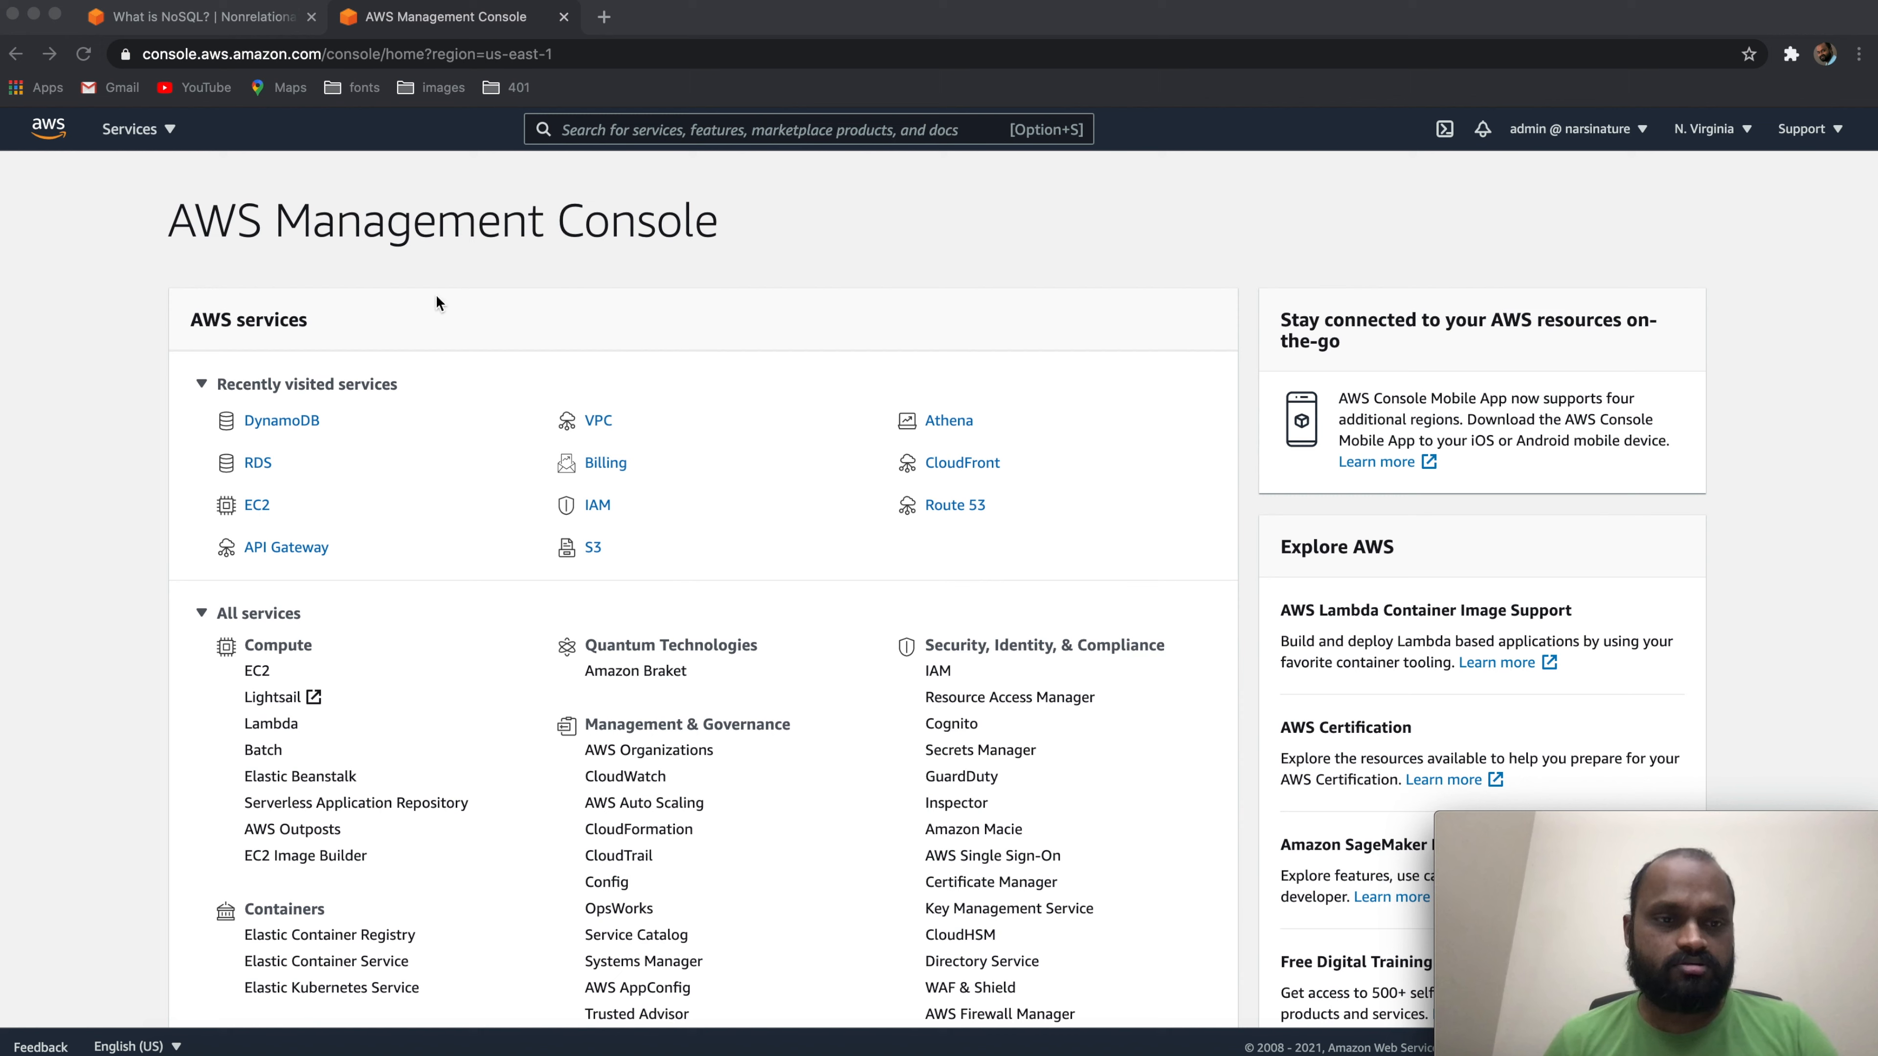
# - Find the DynamoDB service by searching for "dynam" and open its start page
pyautogui.click(447, 339)
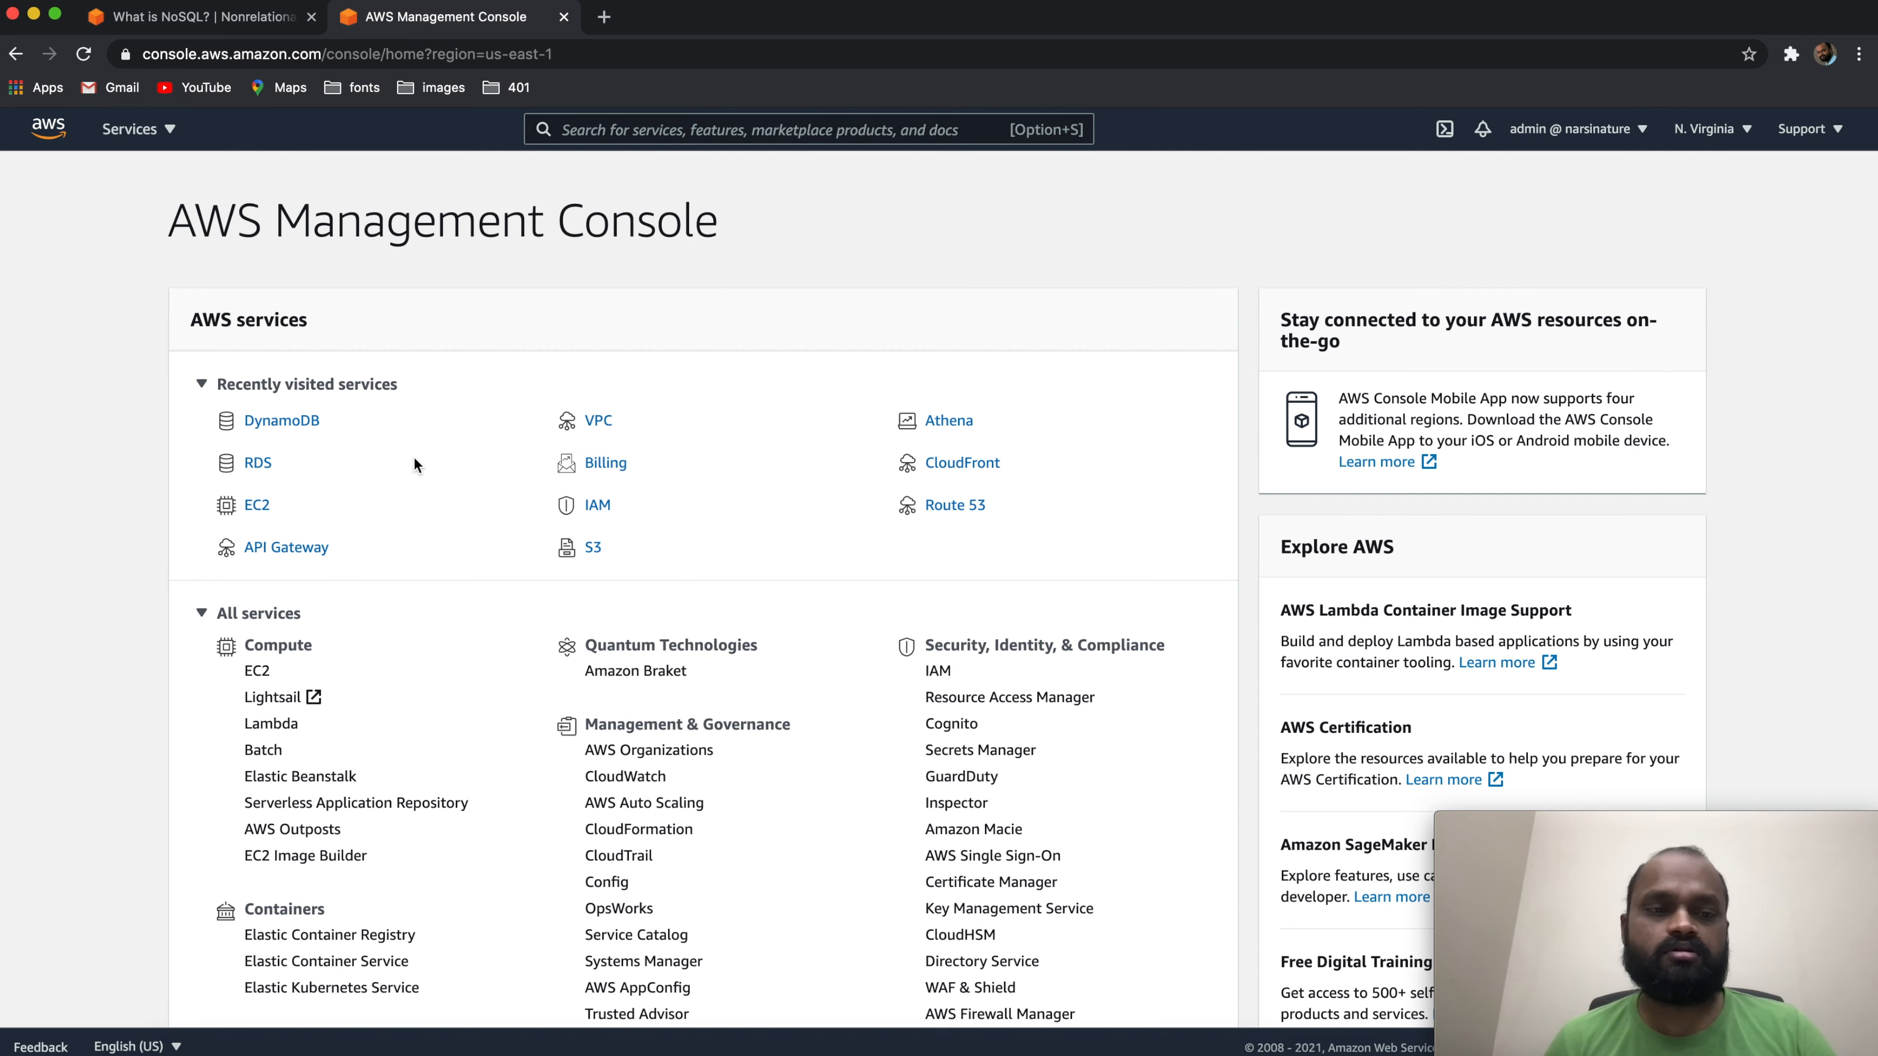
pyautogui.click(605, 131)
pyautogui.write('dynam')
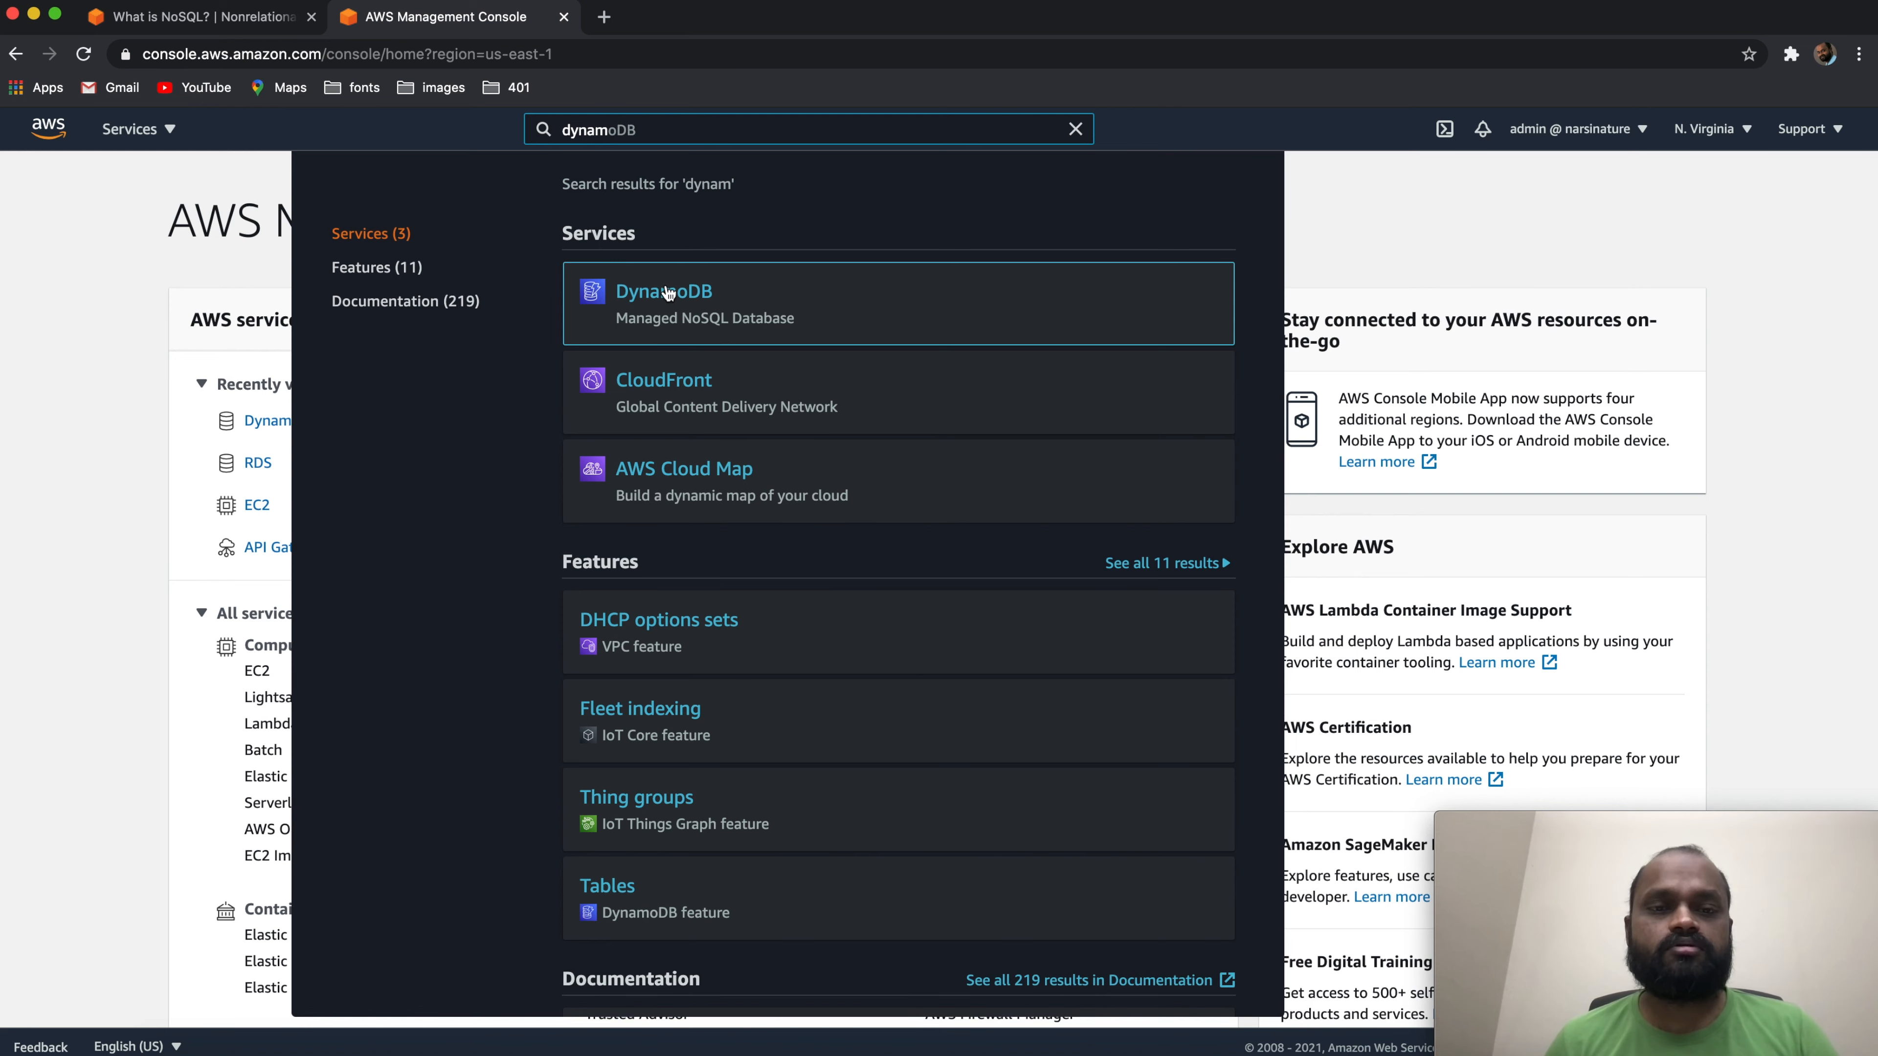
pyautogui.click(668, 294)
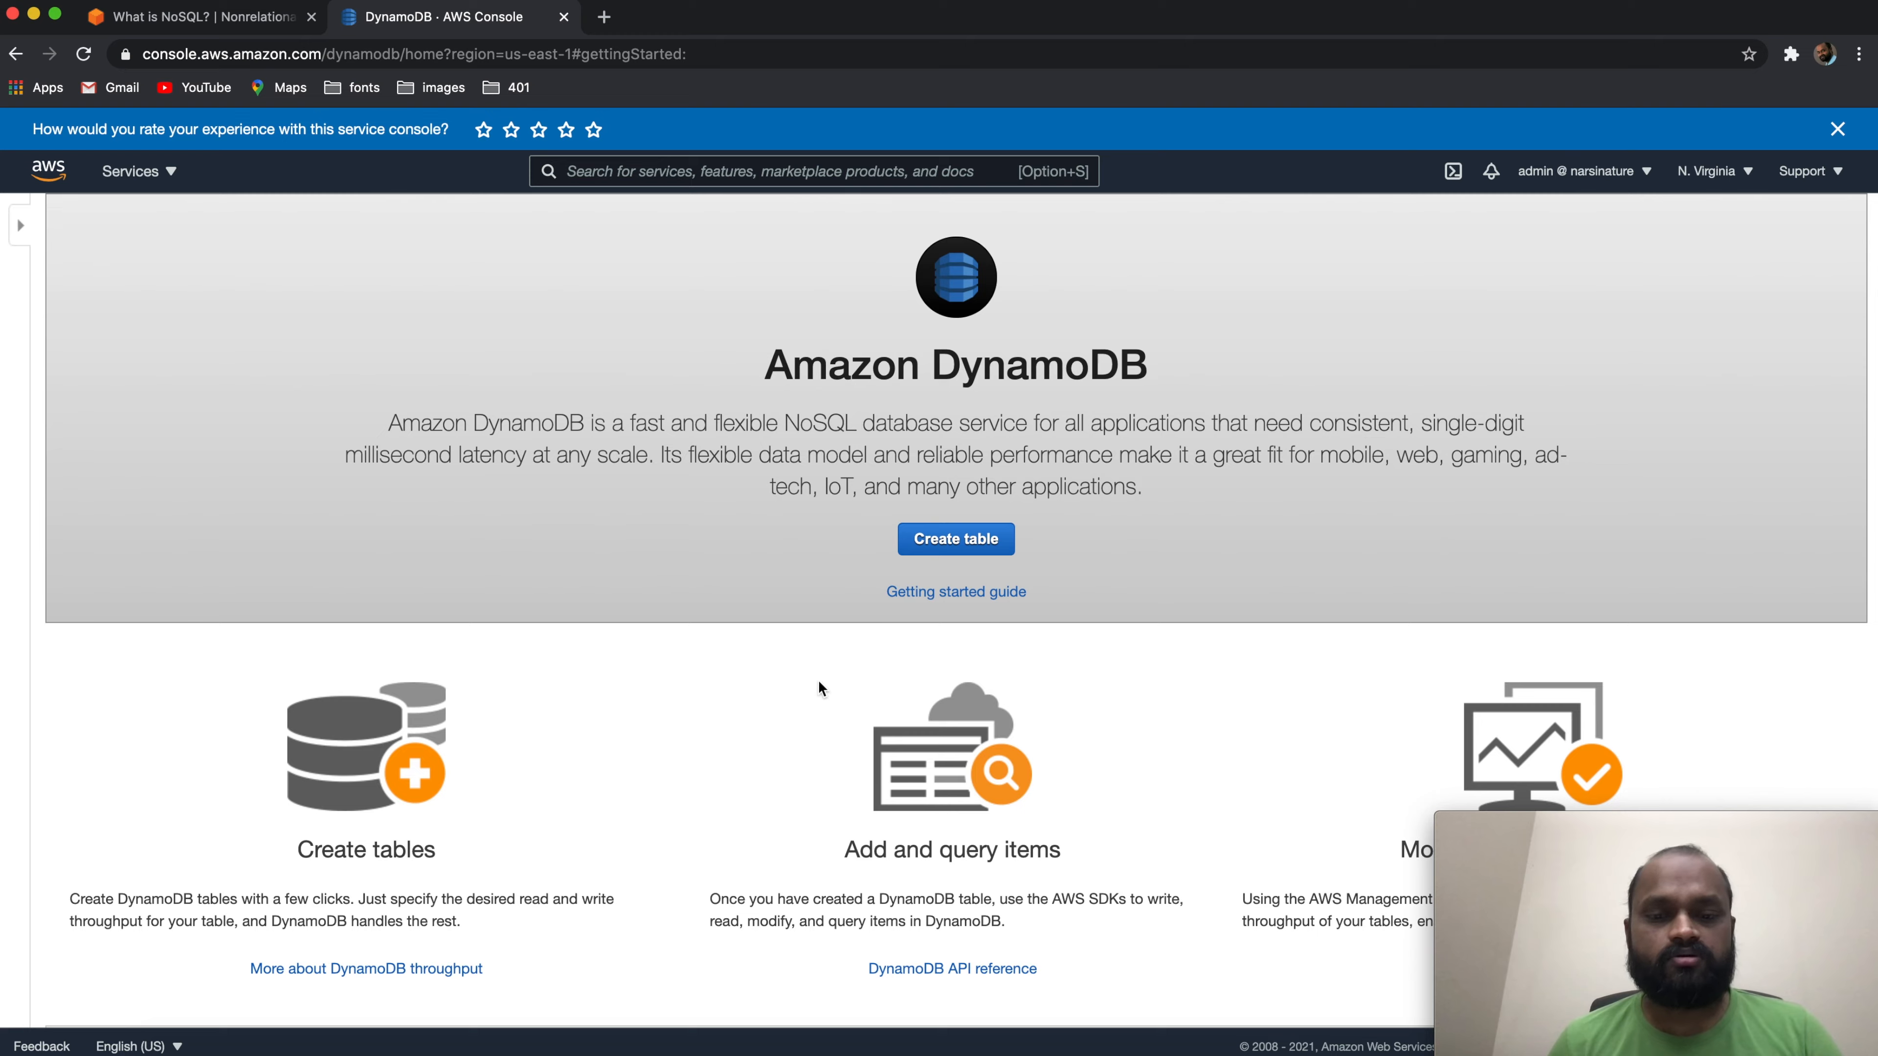
pyautogui.scroll(-3, 553, 674)
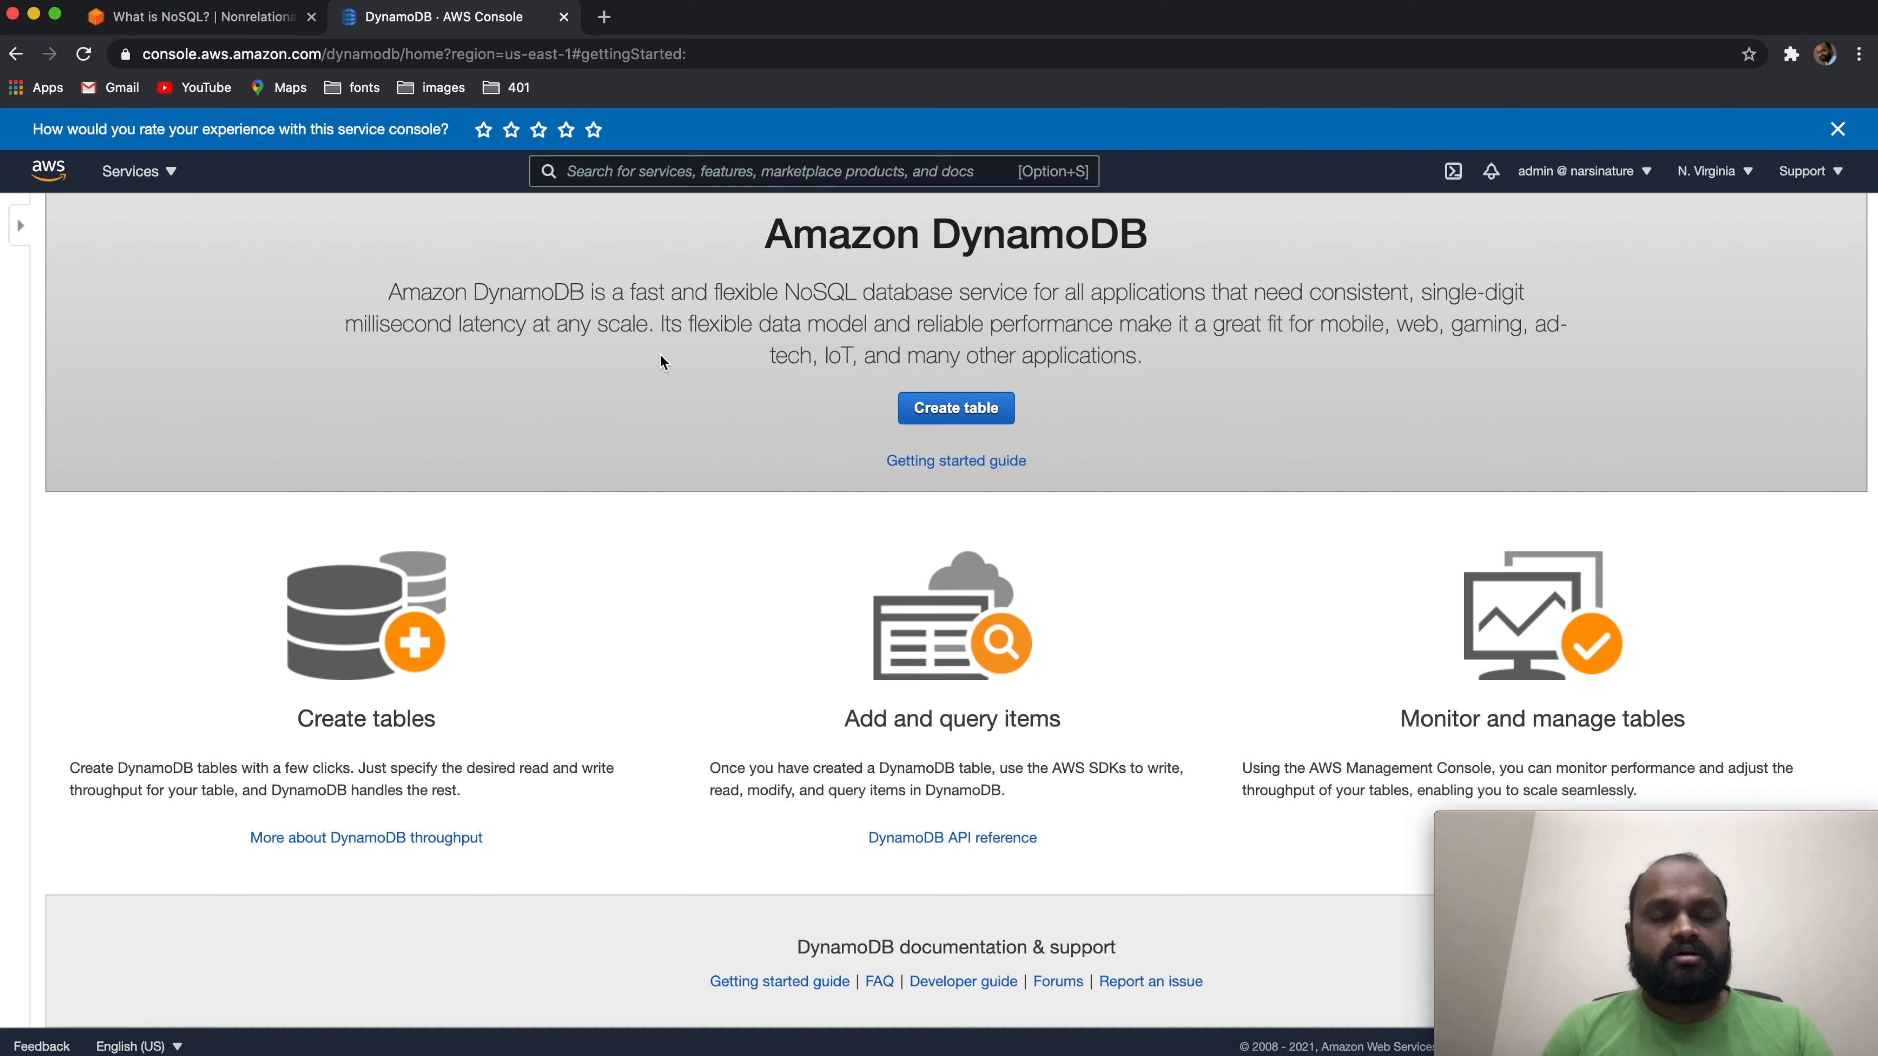
# - Start a new DynamoDB table named Songs with the String partition key "name"
pyautogui.click(983, 411)
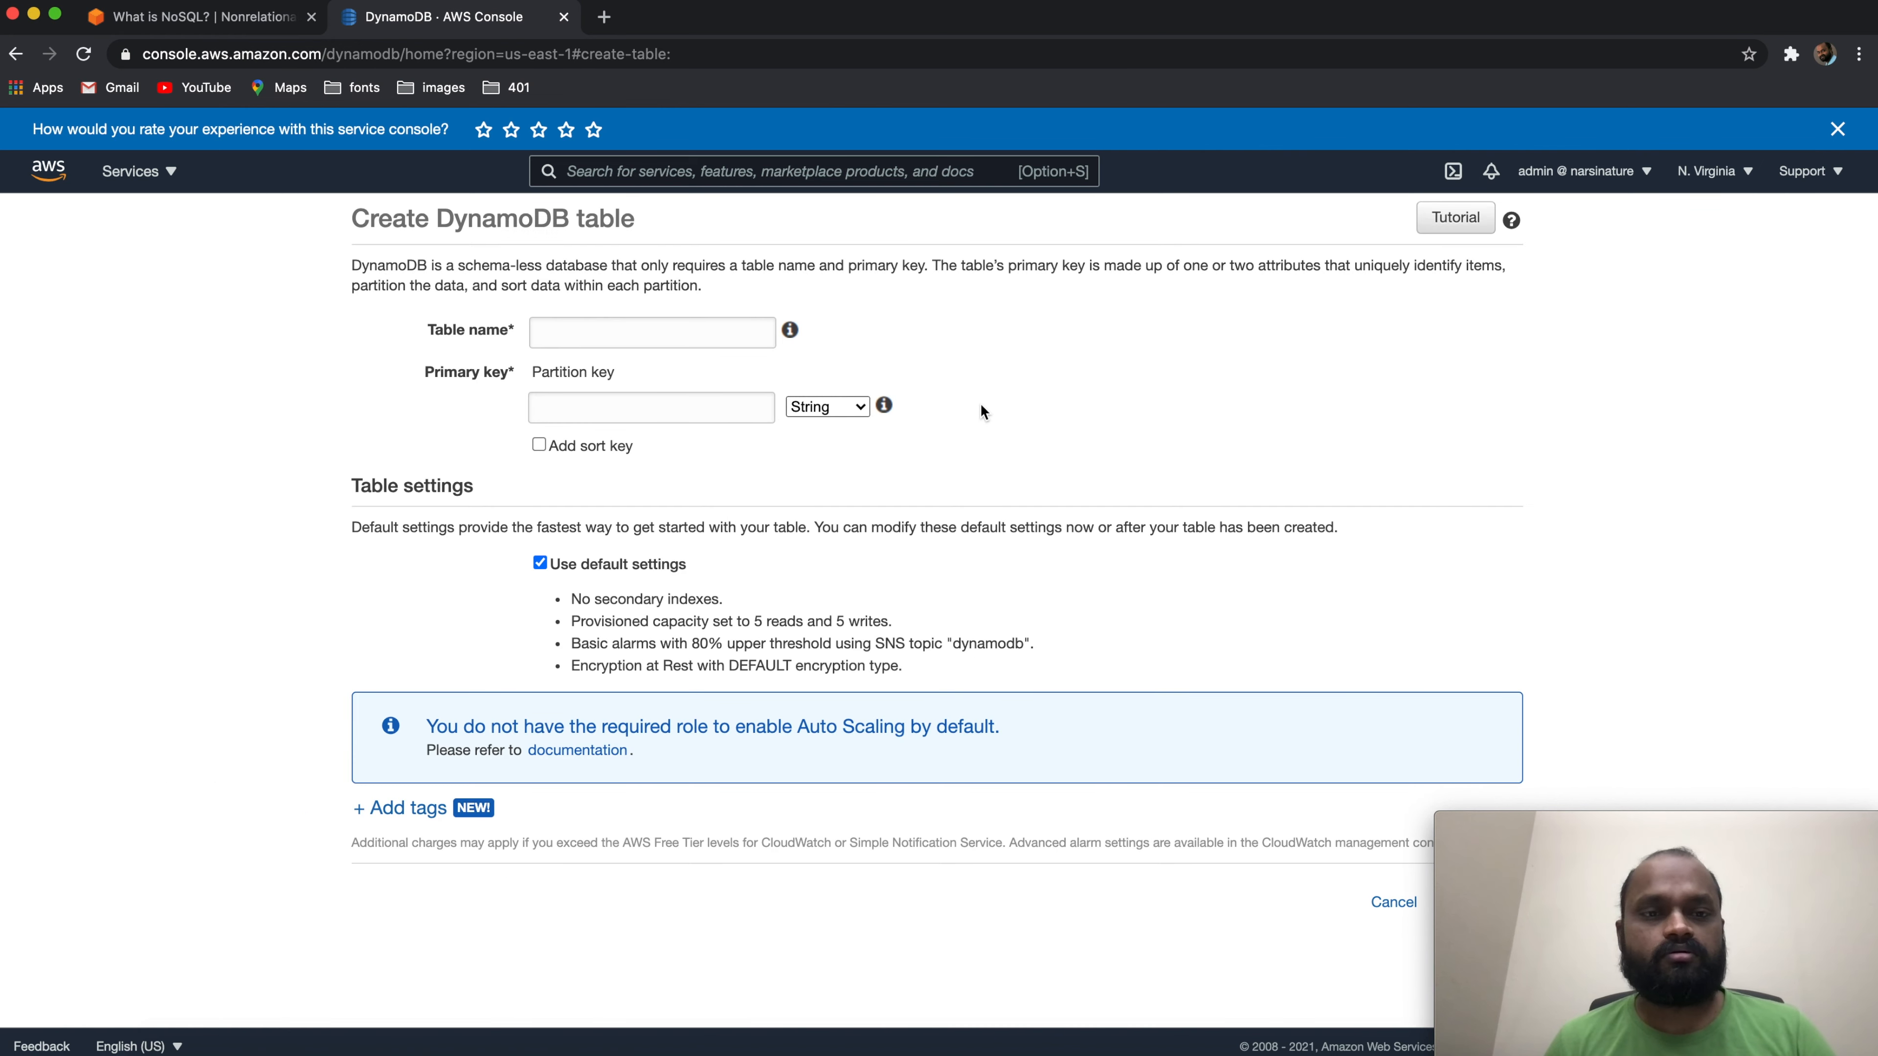
pyautogui.click(703, 340)
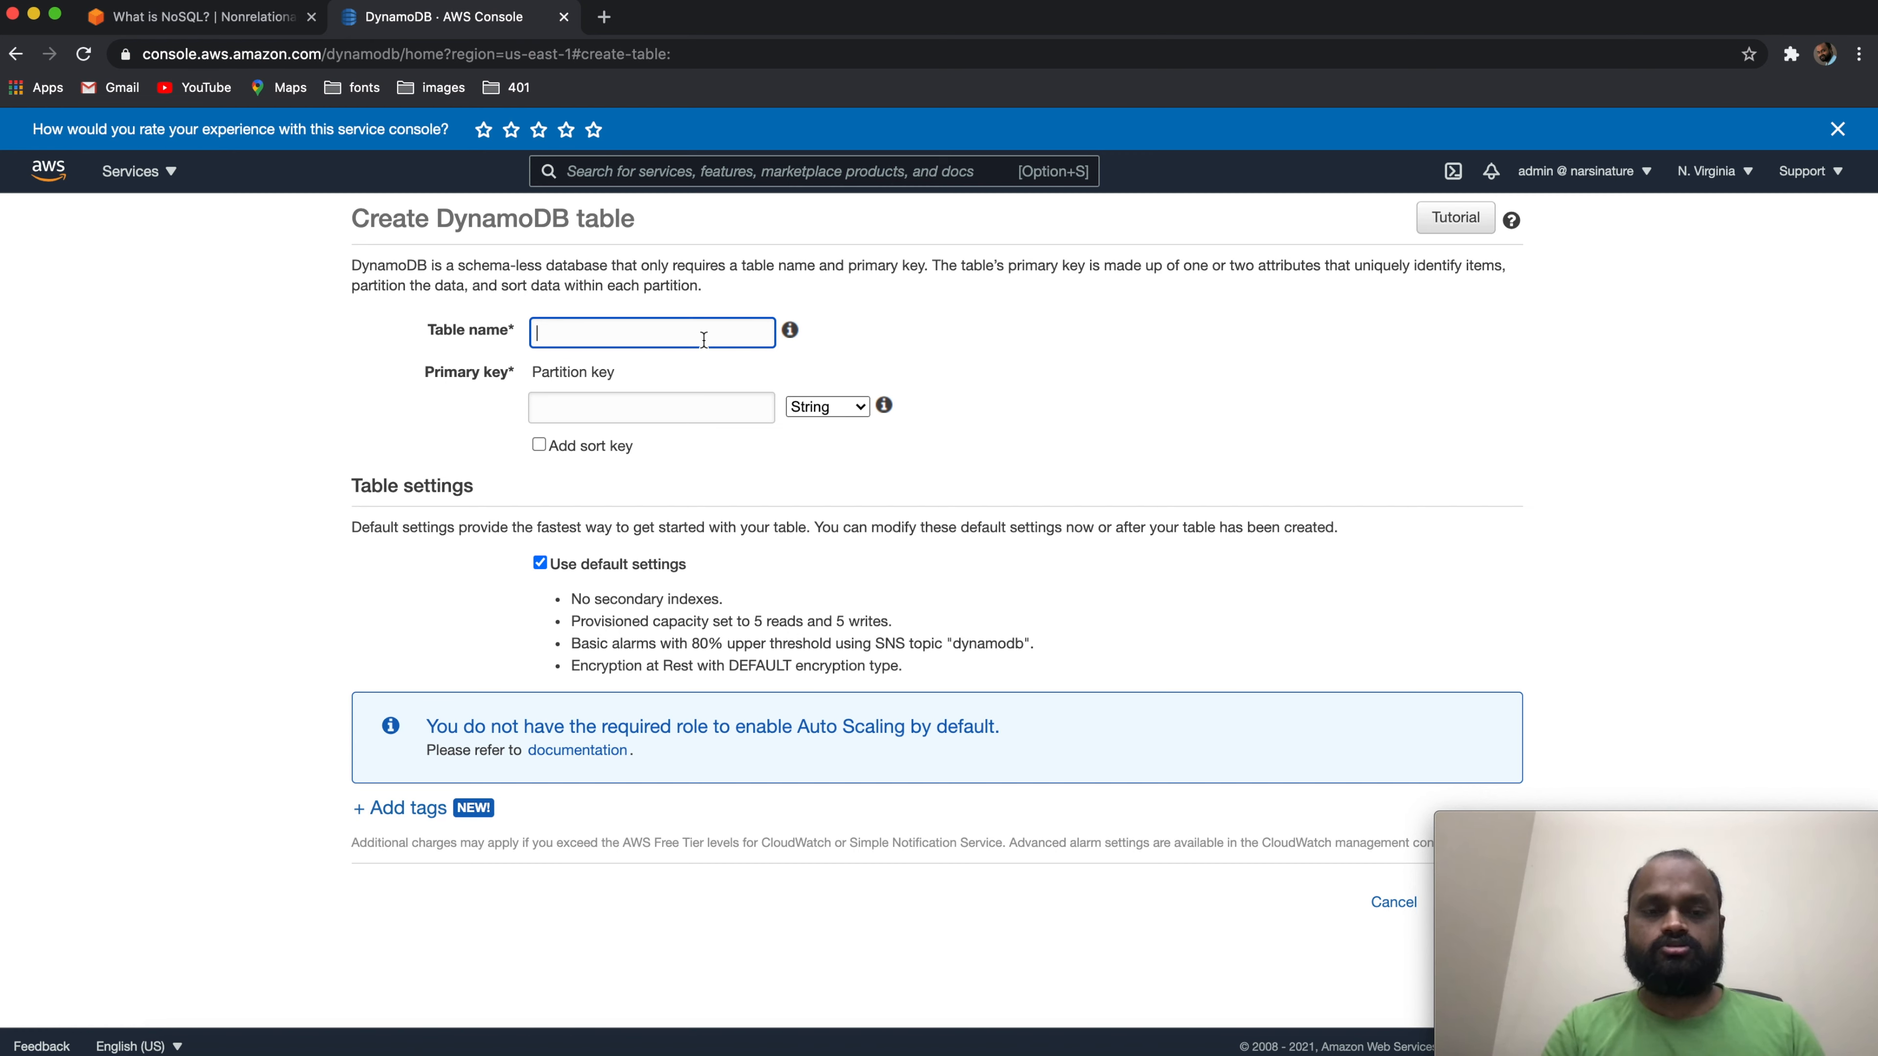
pyautogui.write('Songs')
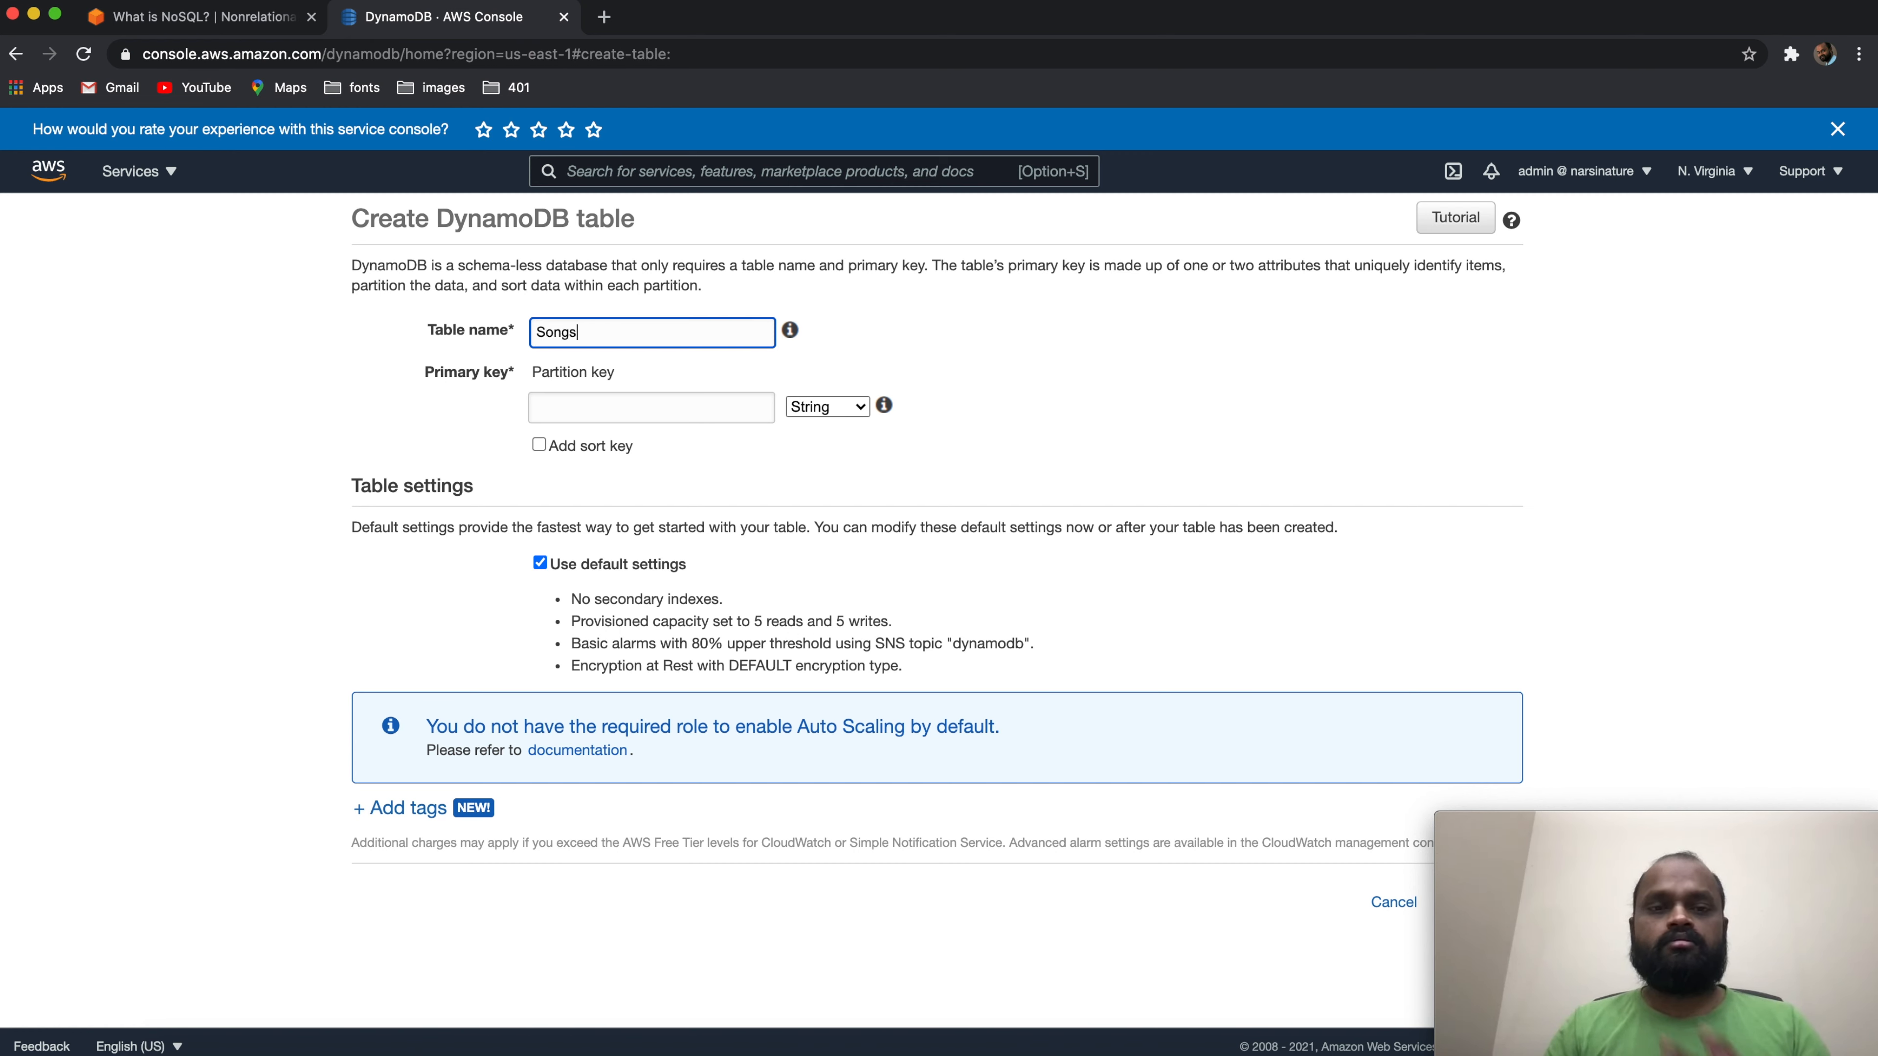
pyautogui.click(693, 409)
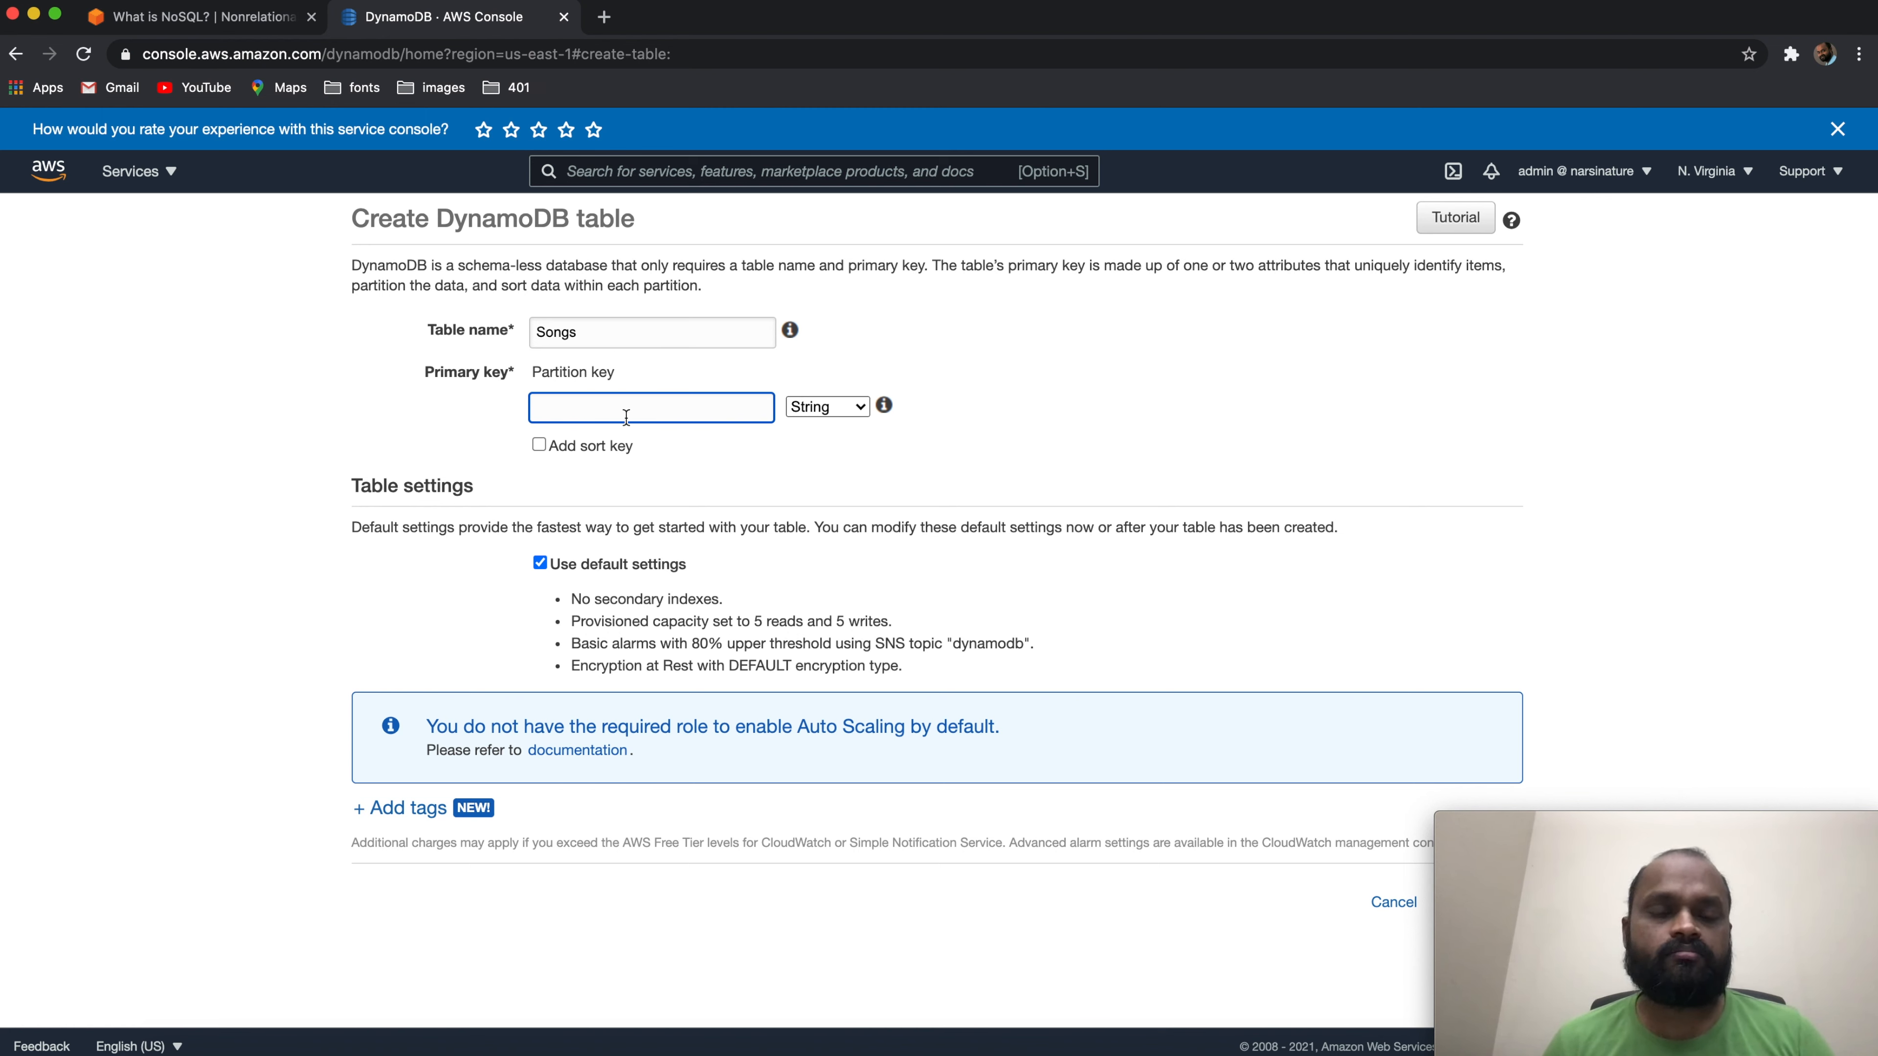
pyautogui.write('name')
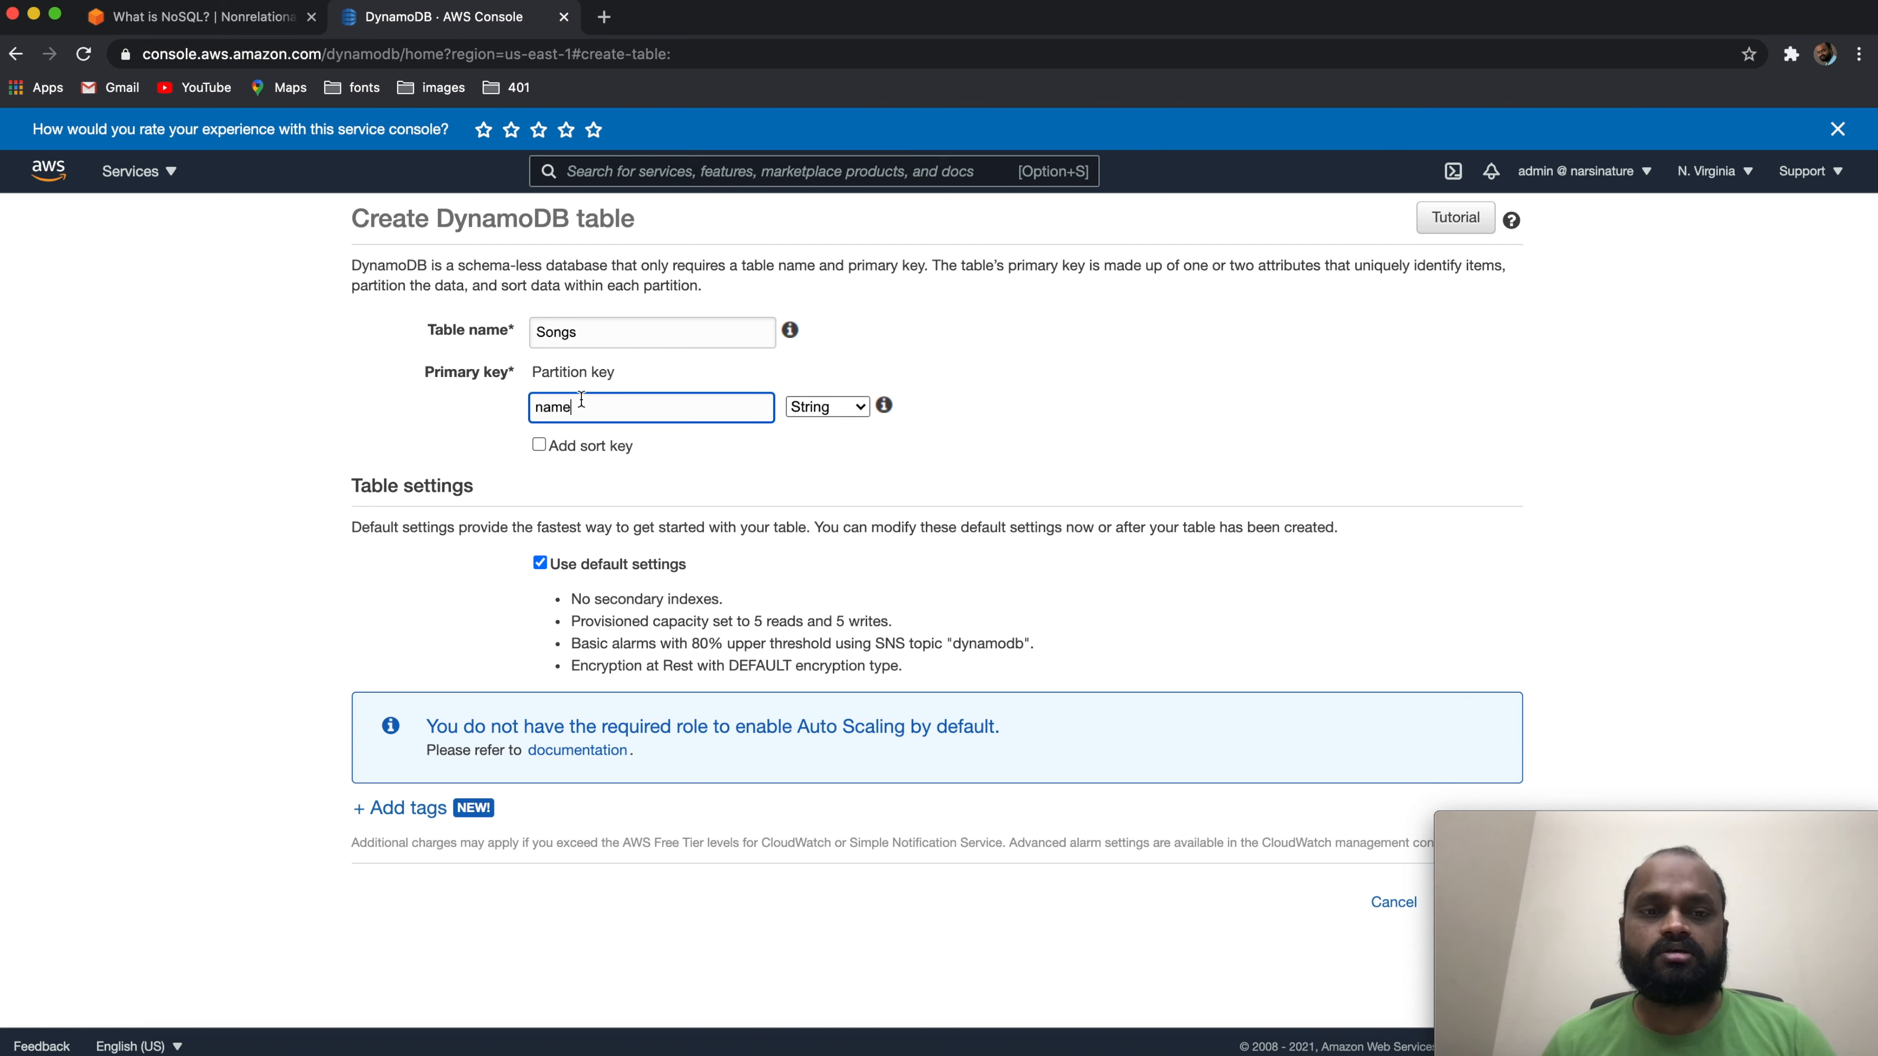
# - Add the String sort key "movie" to the table and create it with default settings
pyautogui.click(539, 444)
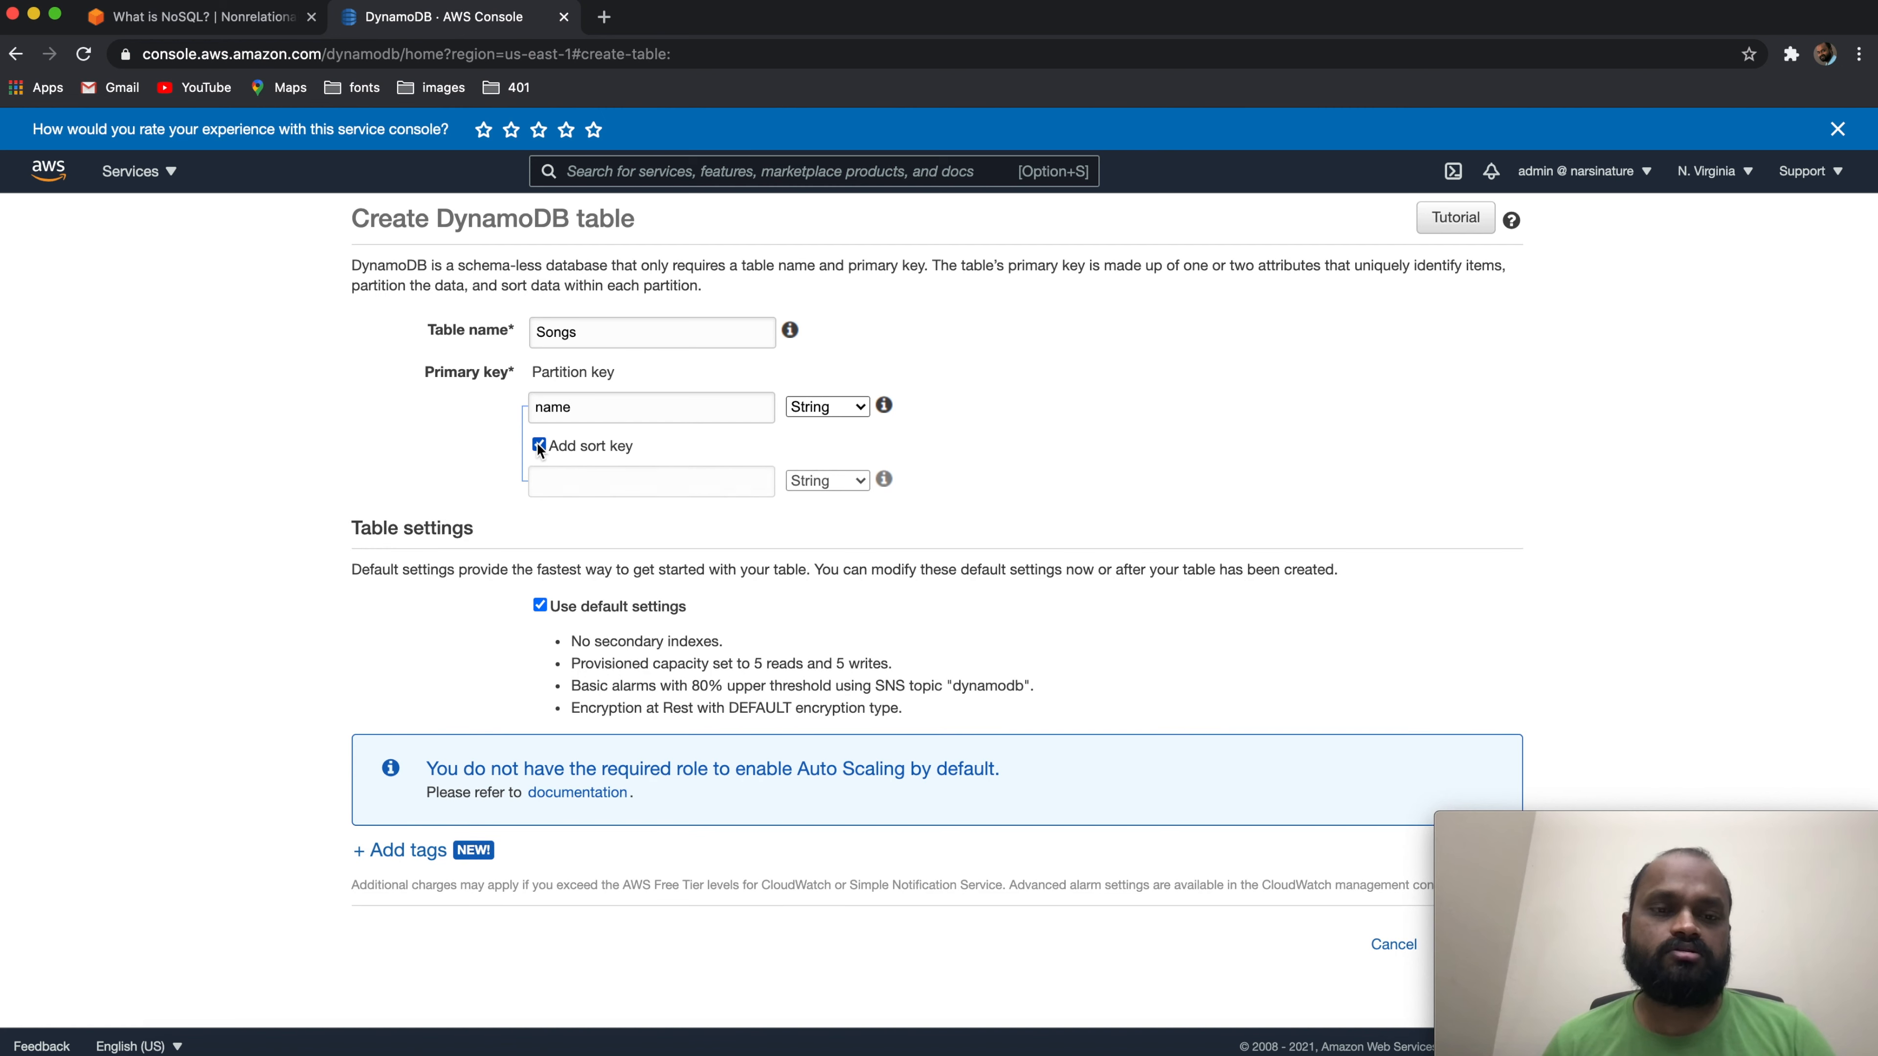
pyautogui.click(615, 483)
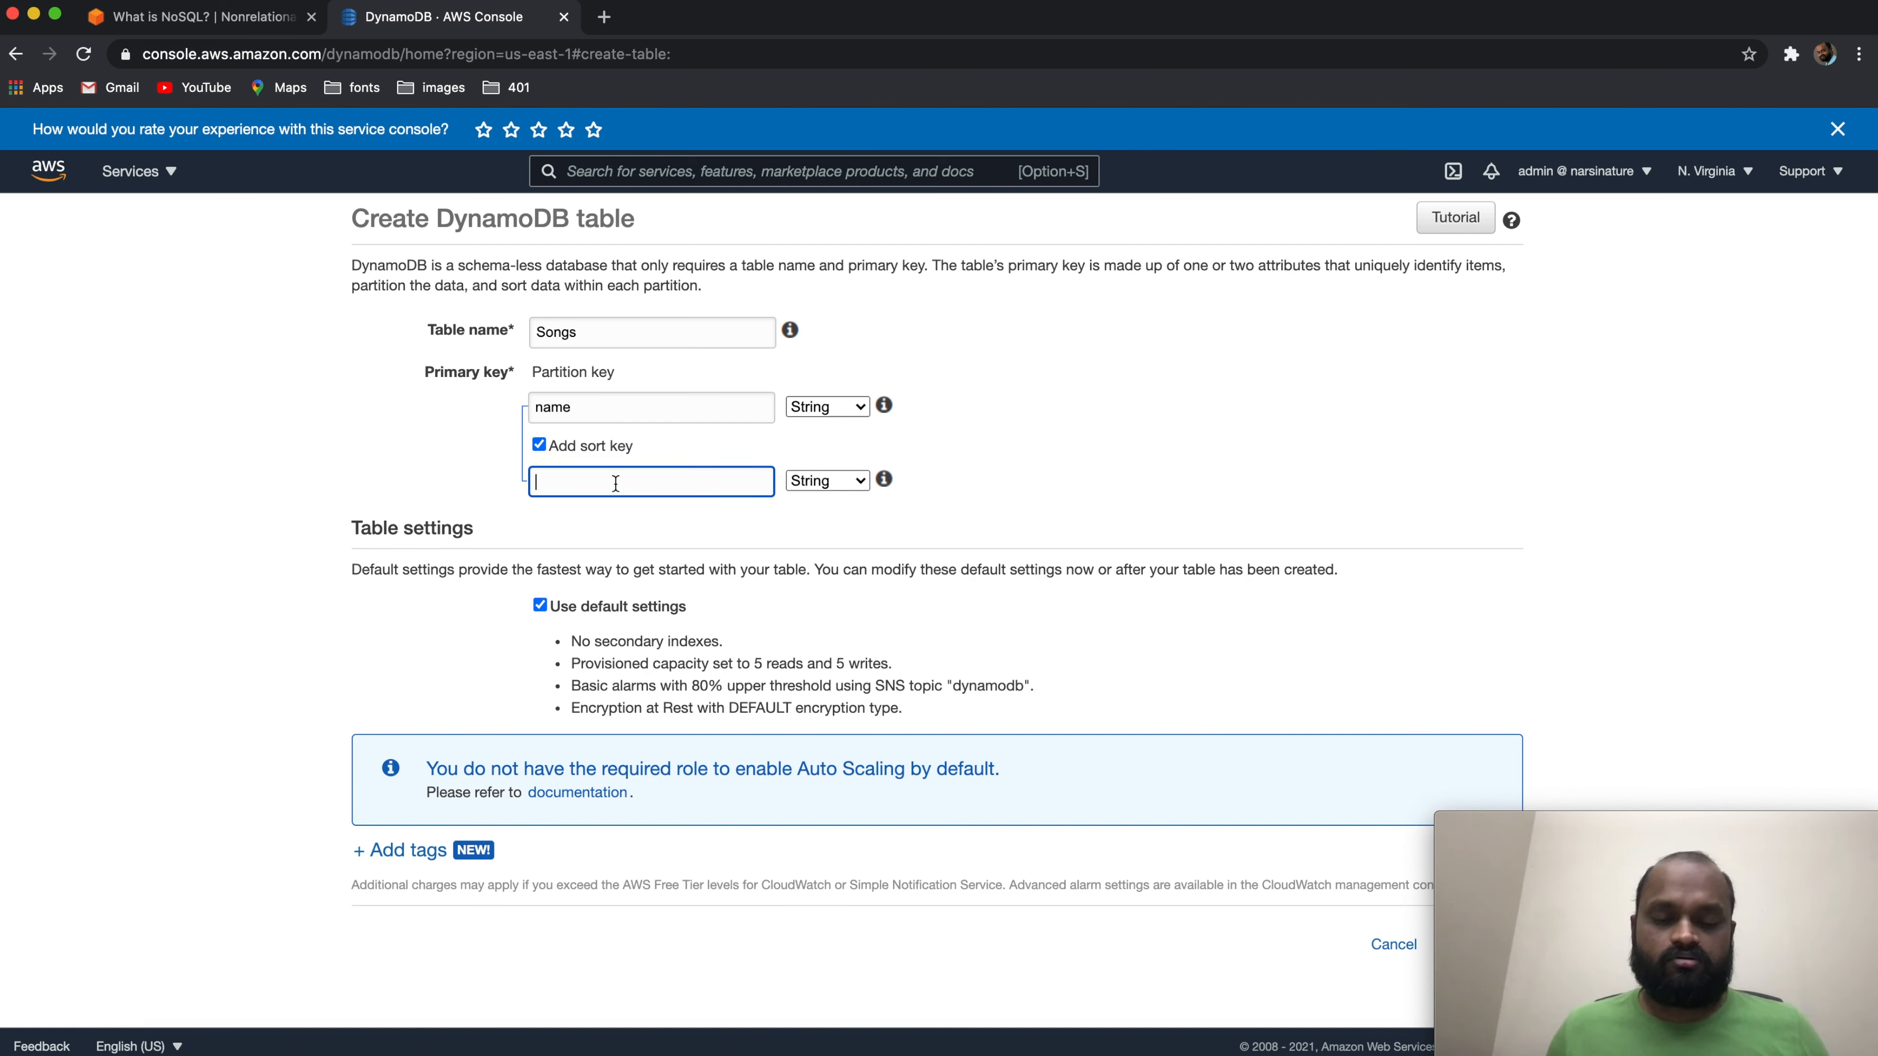
pyautogui.write('movie')
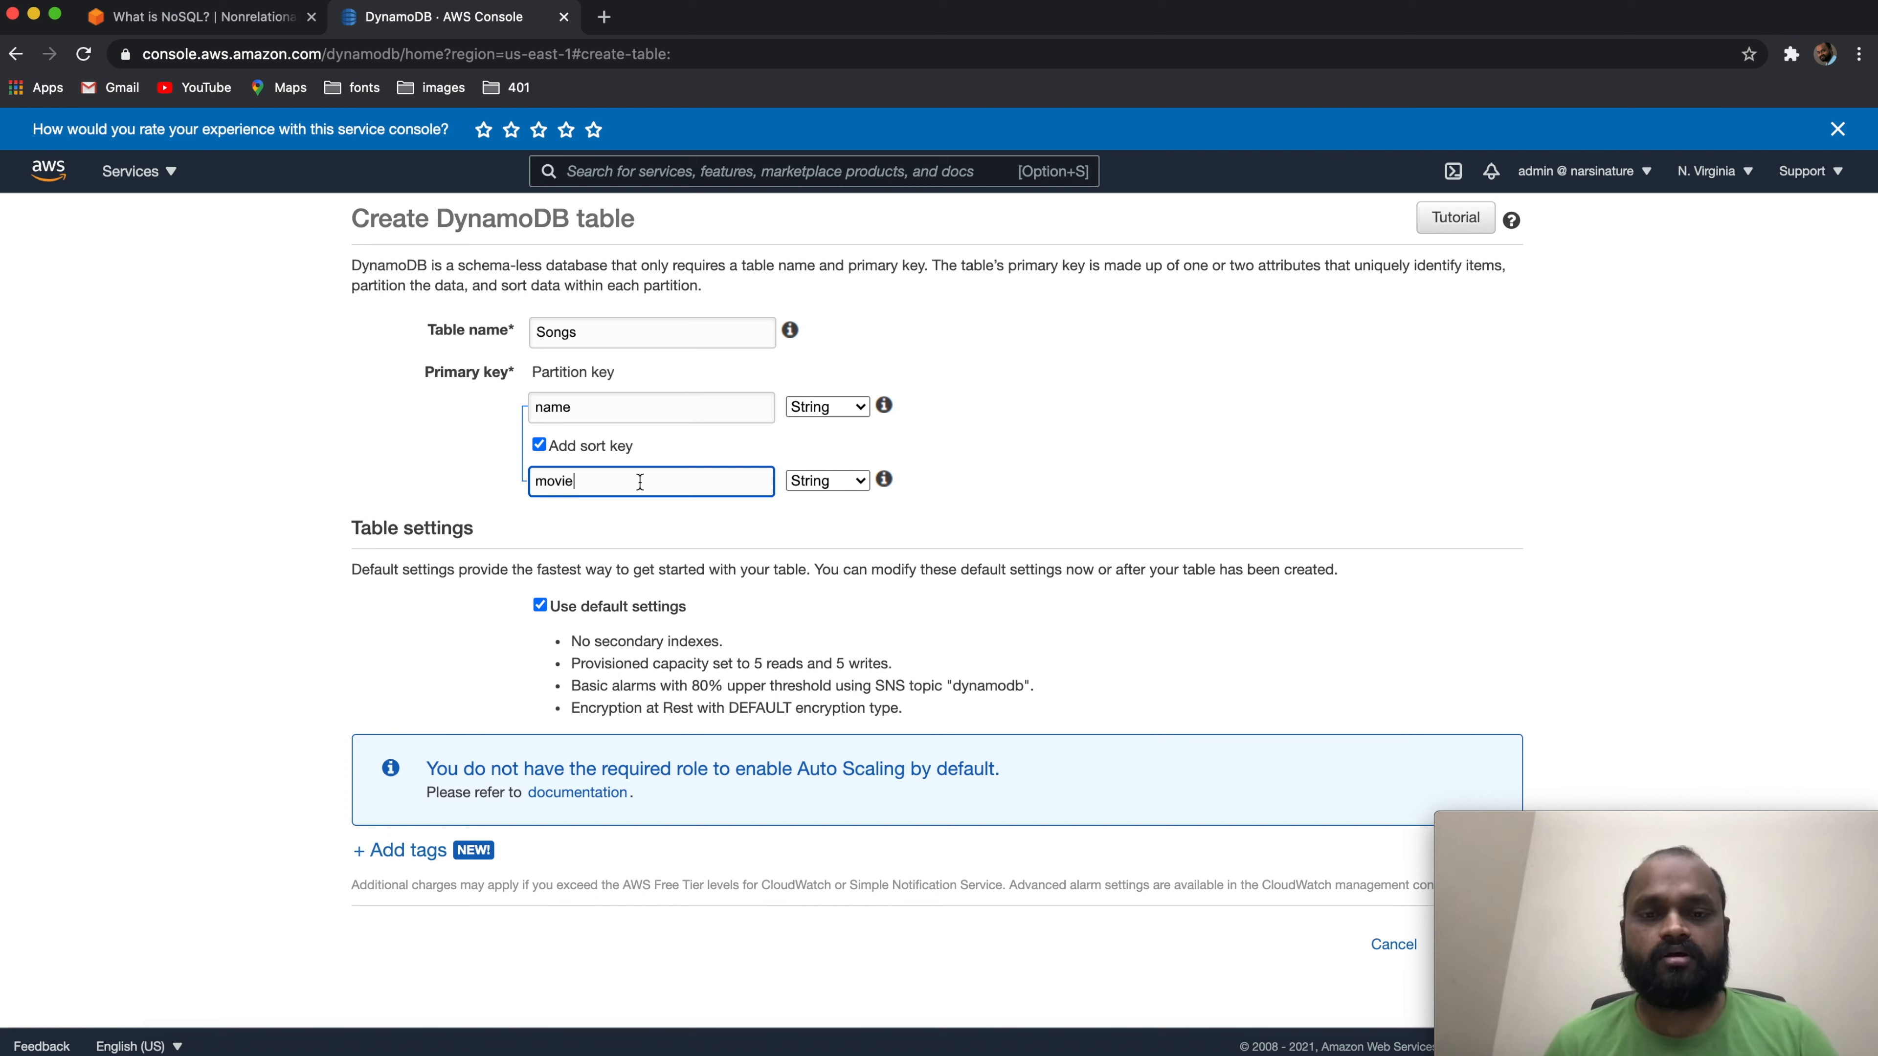
pyautogui.click(1073, 447)
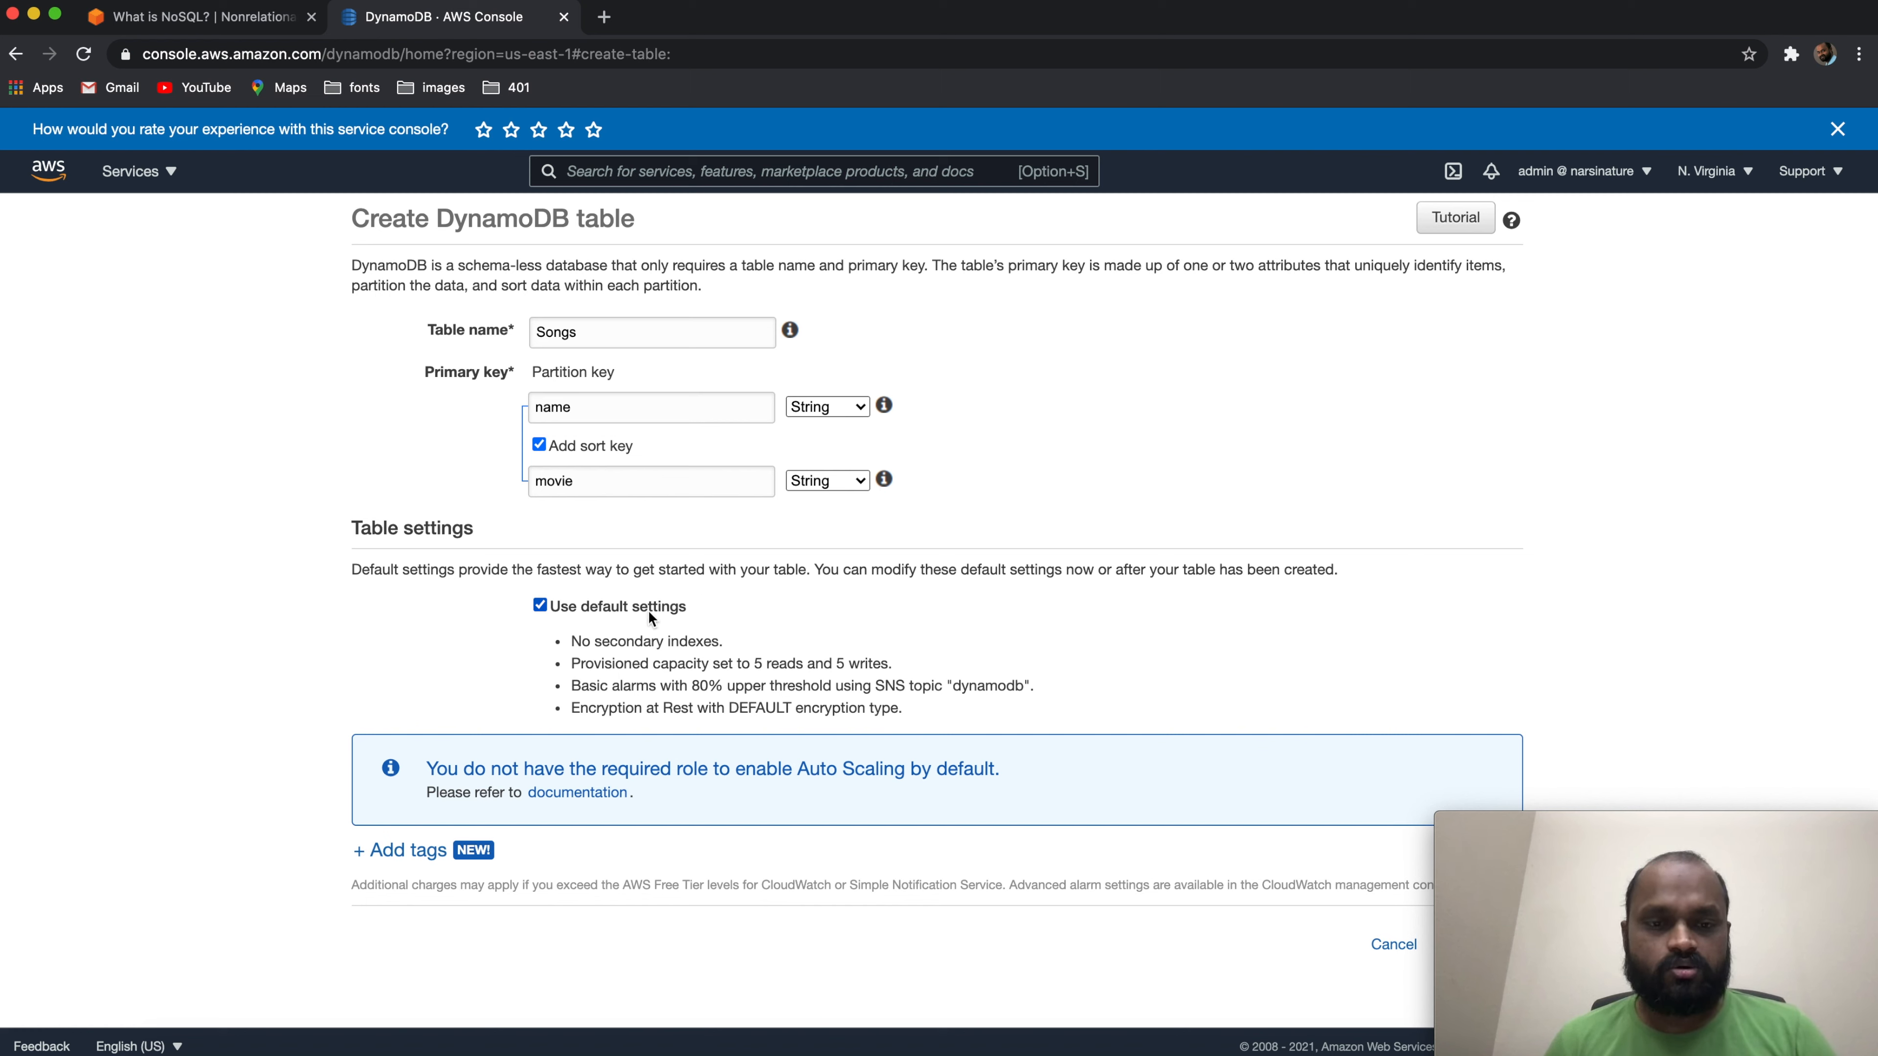
pyautogui.moveTo(1582, 880)
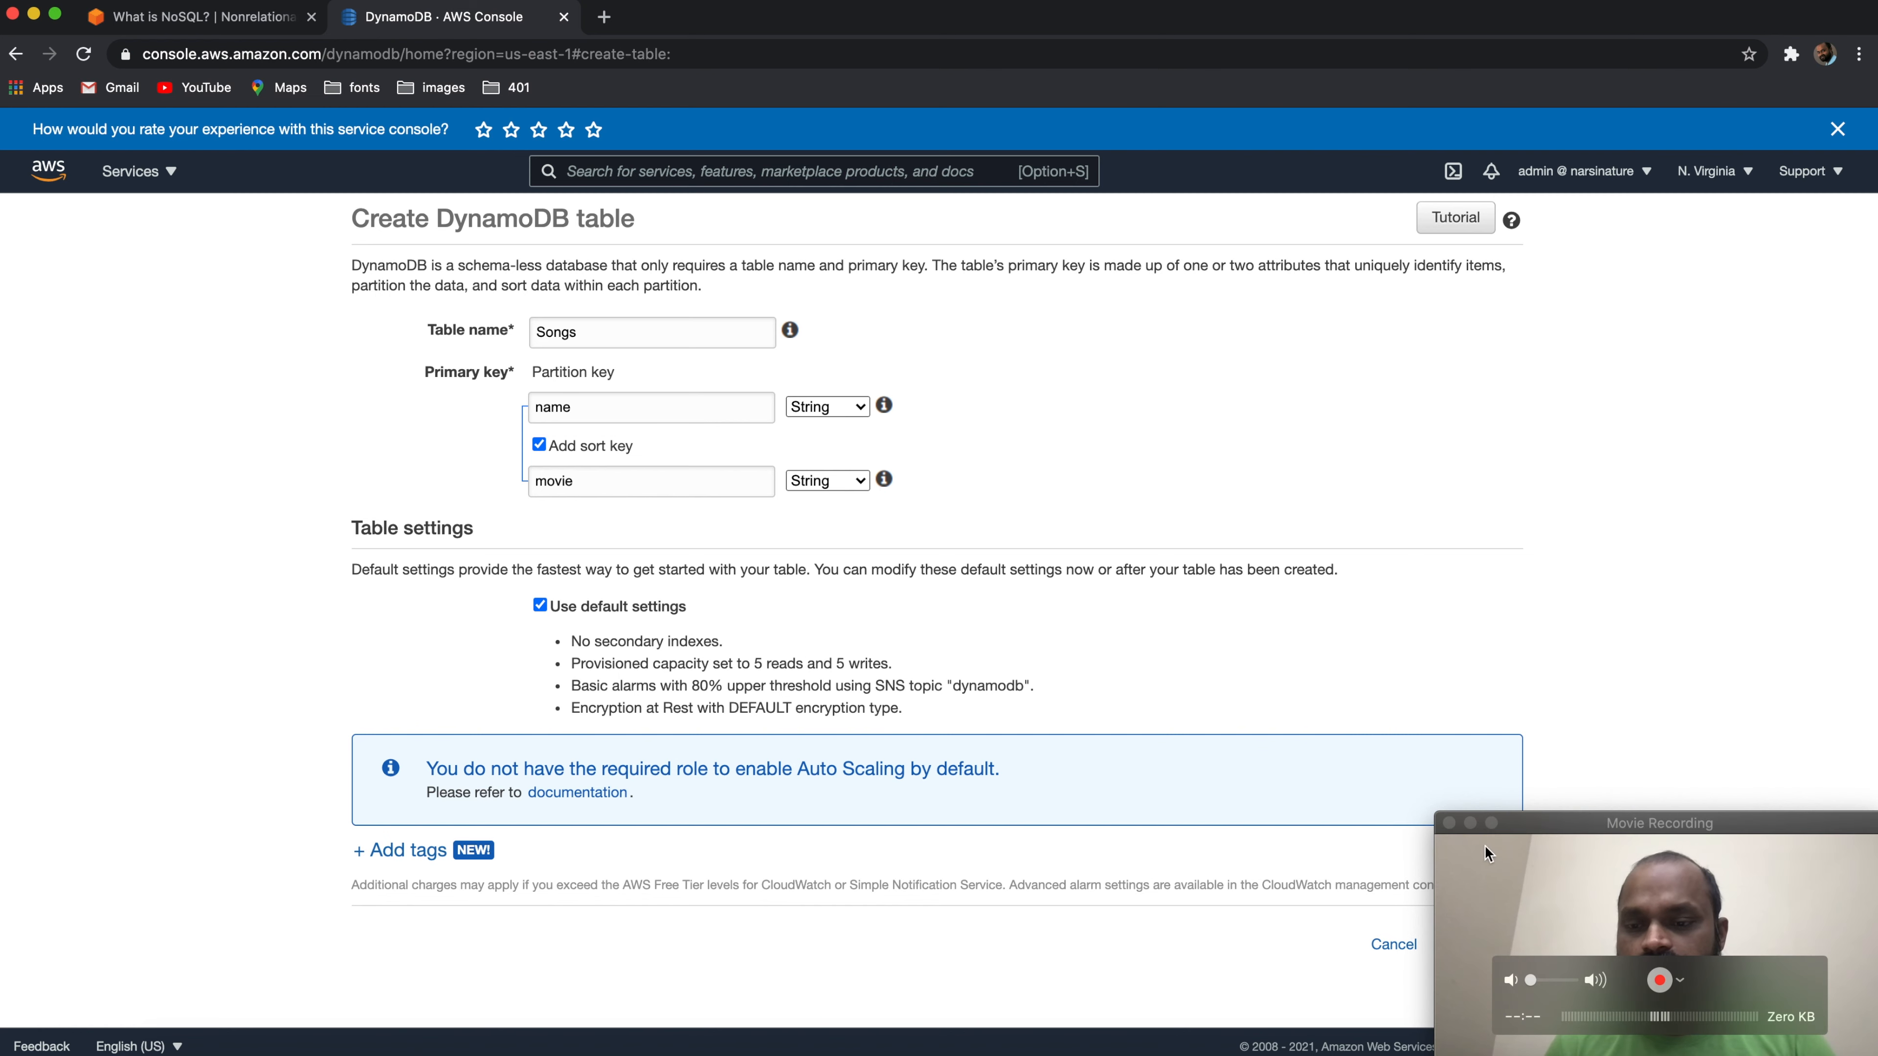
pyautogui.click(1470, 823)
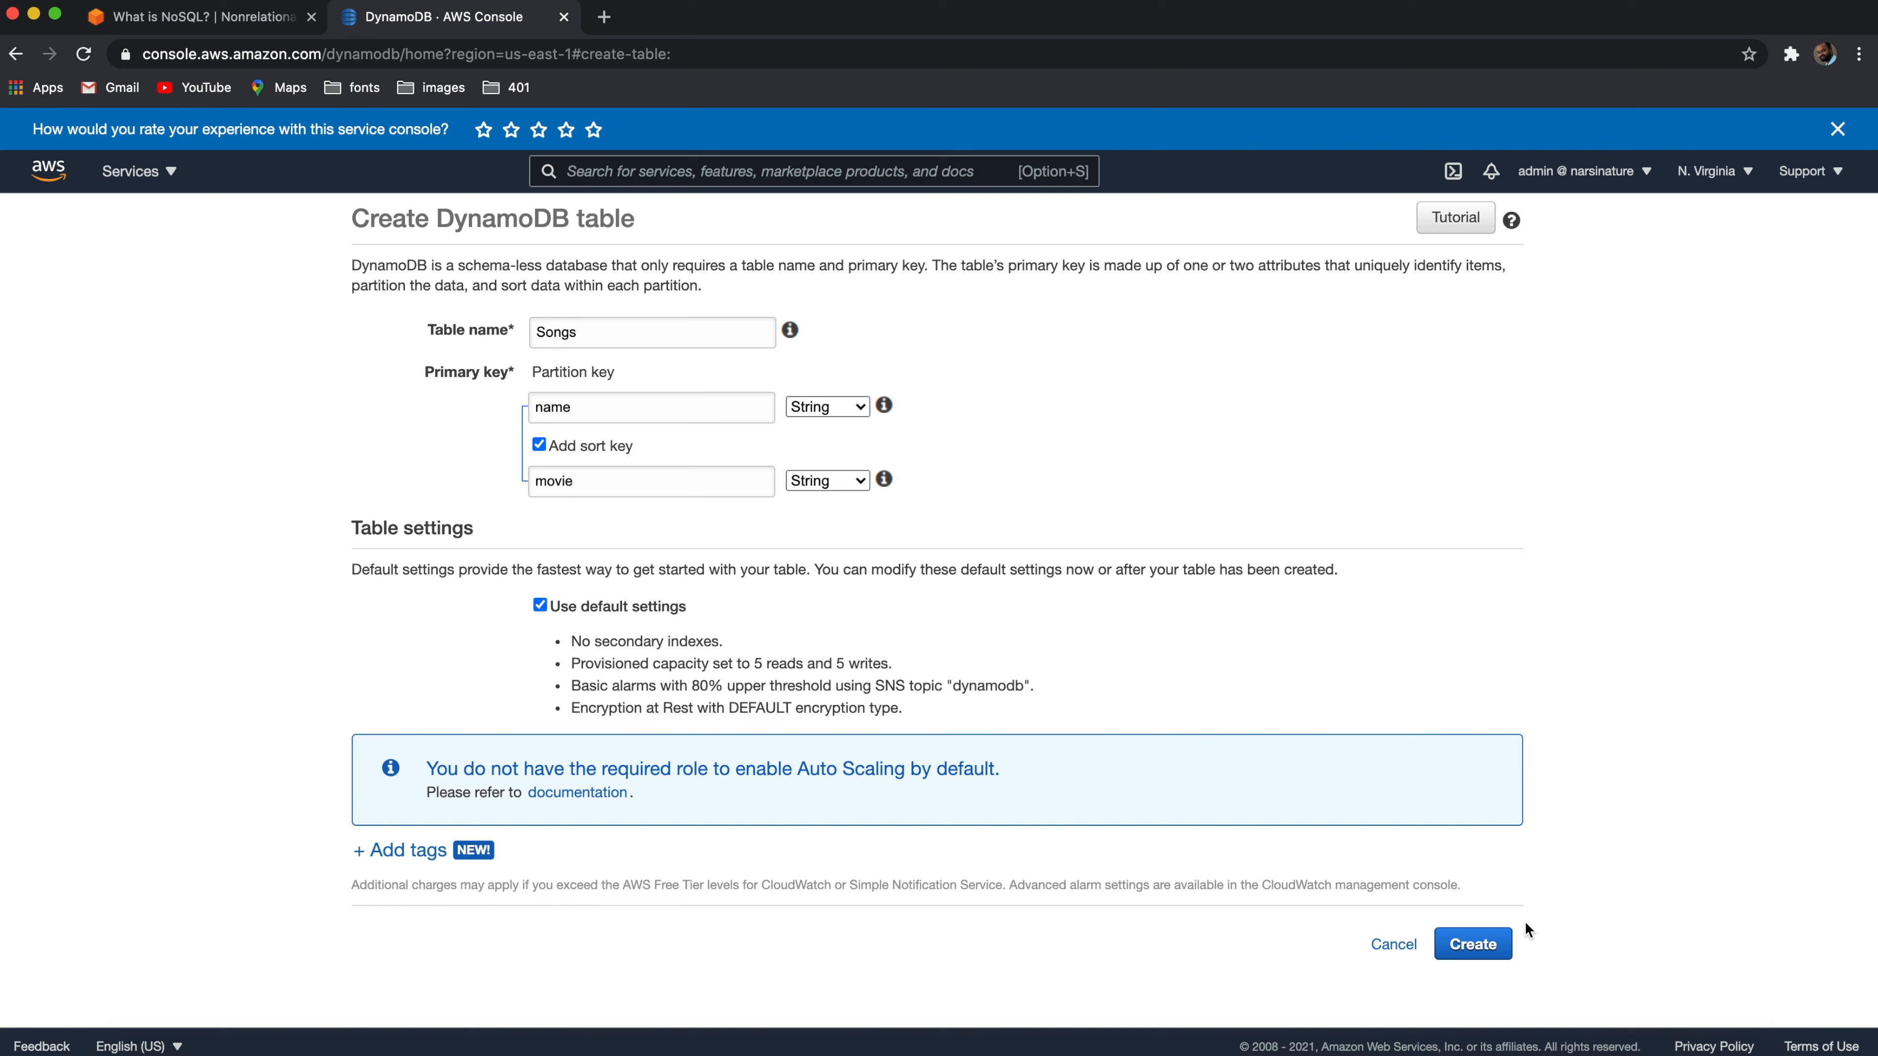
pyautogui.click(1483, 953)
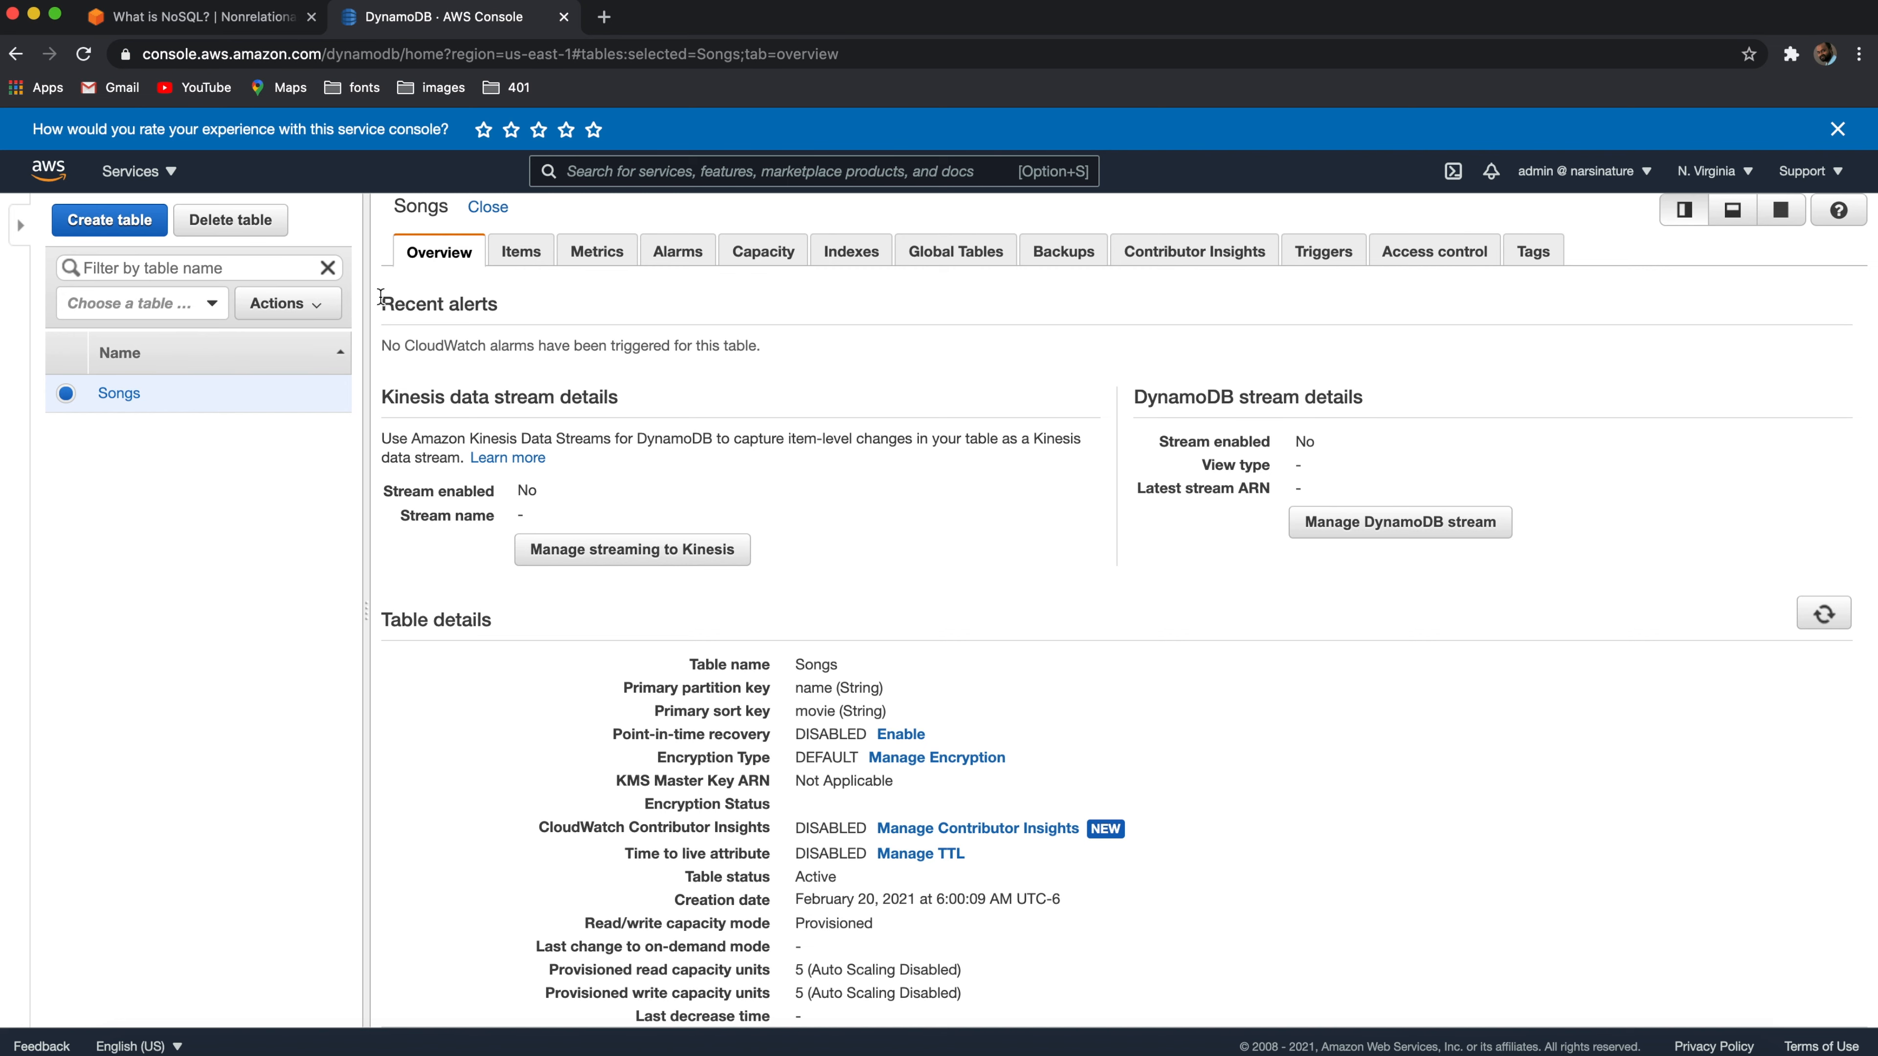
# - Start a new item in the Songs table and set its name value to "Love Everyday"
pyautogui.click(535, 252)
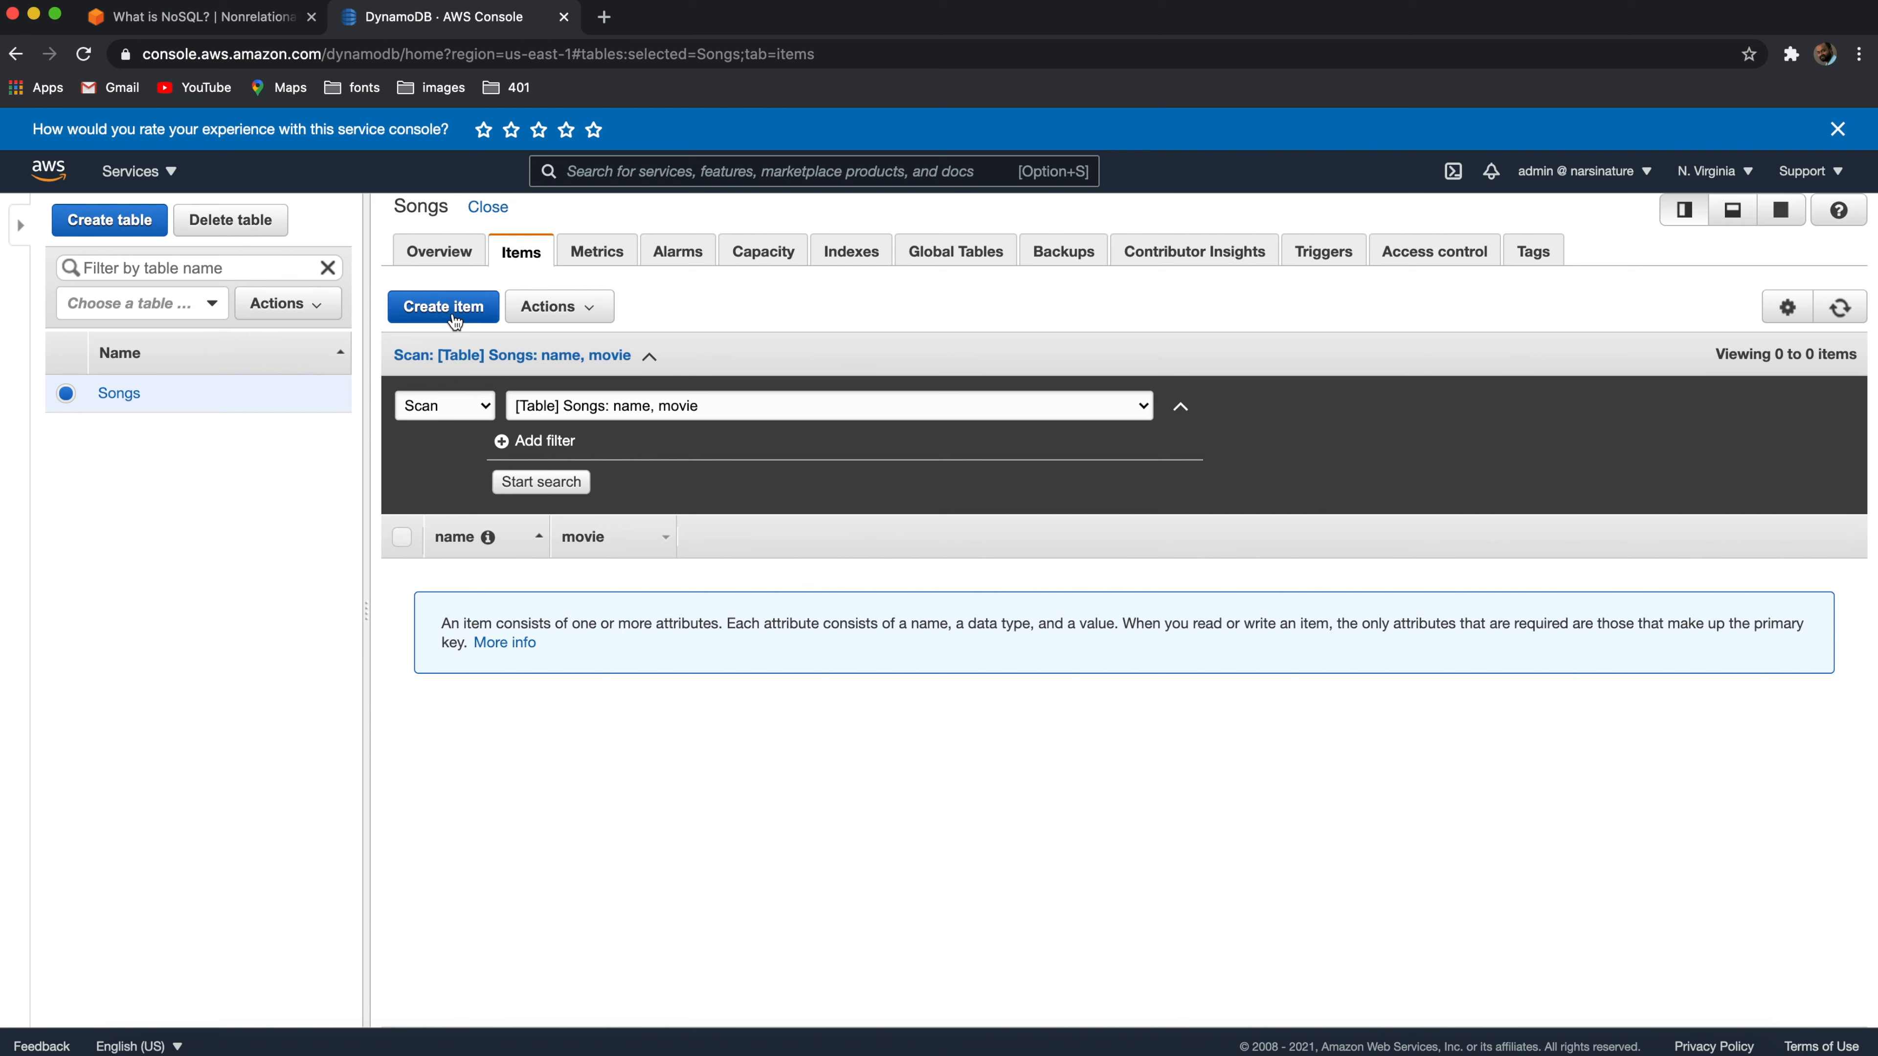
pyautogui.click(596, 315)
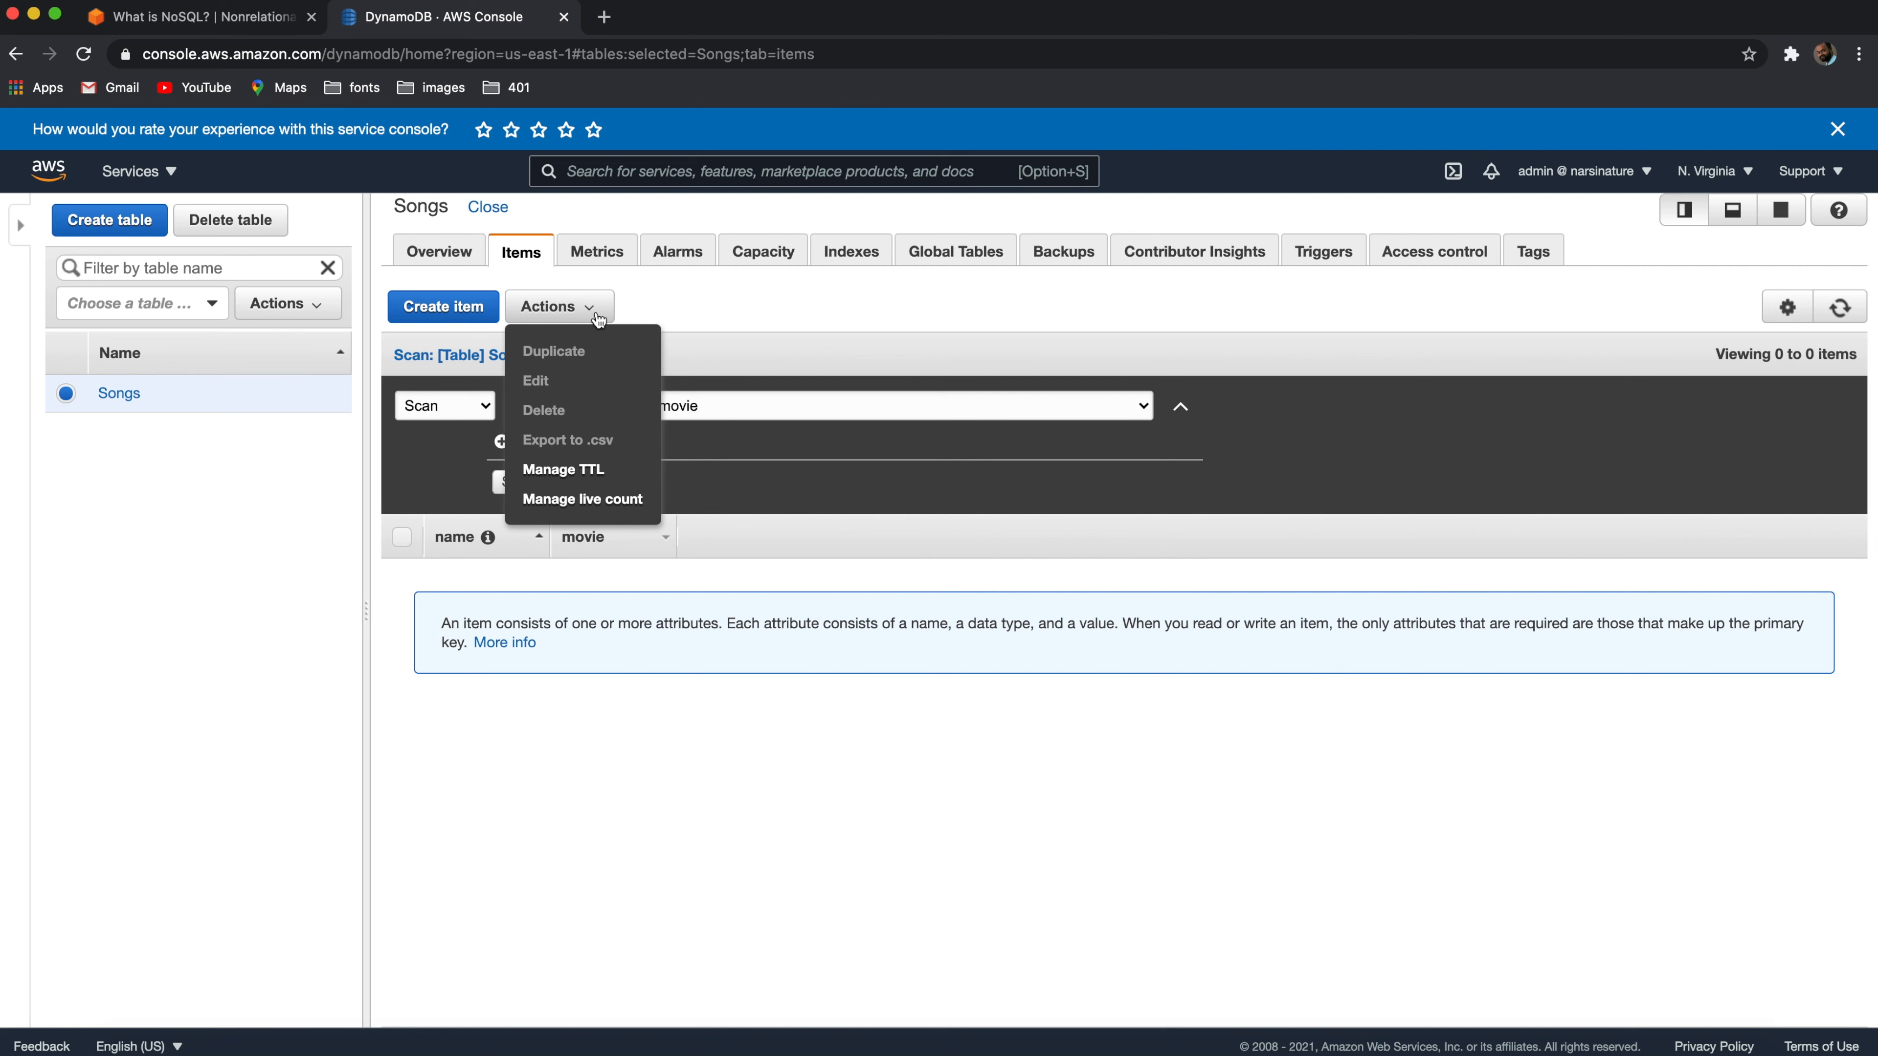
pyautogui.click(422, 306)
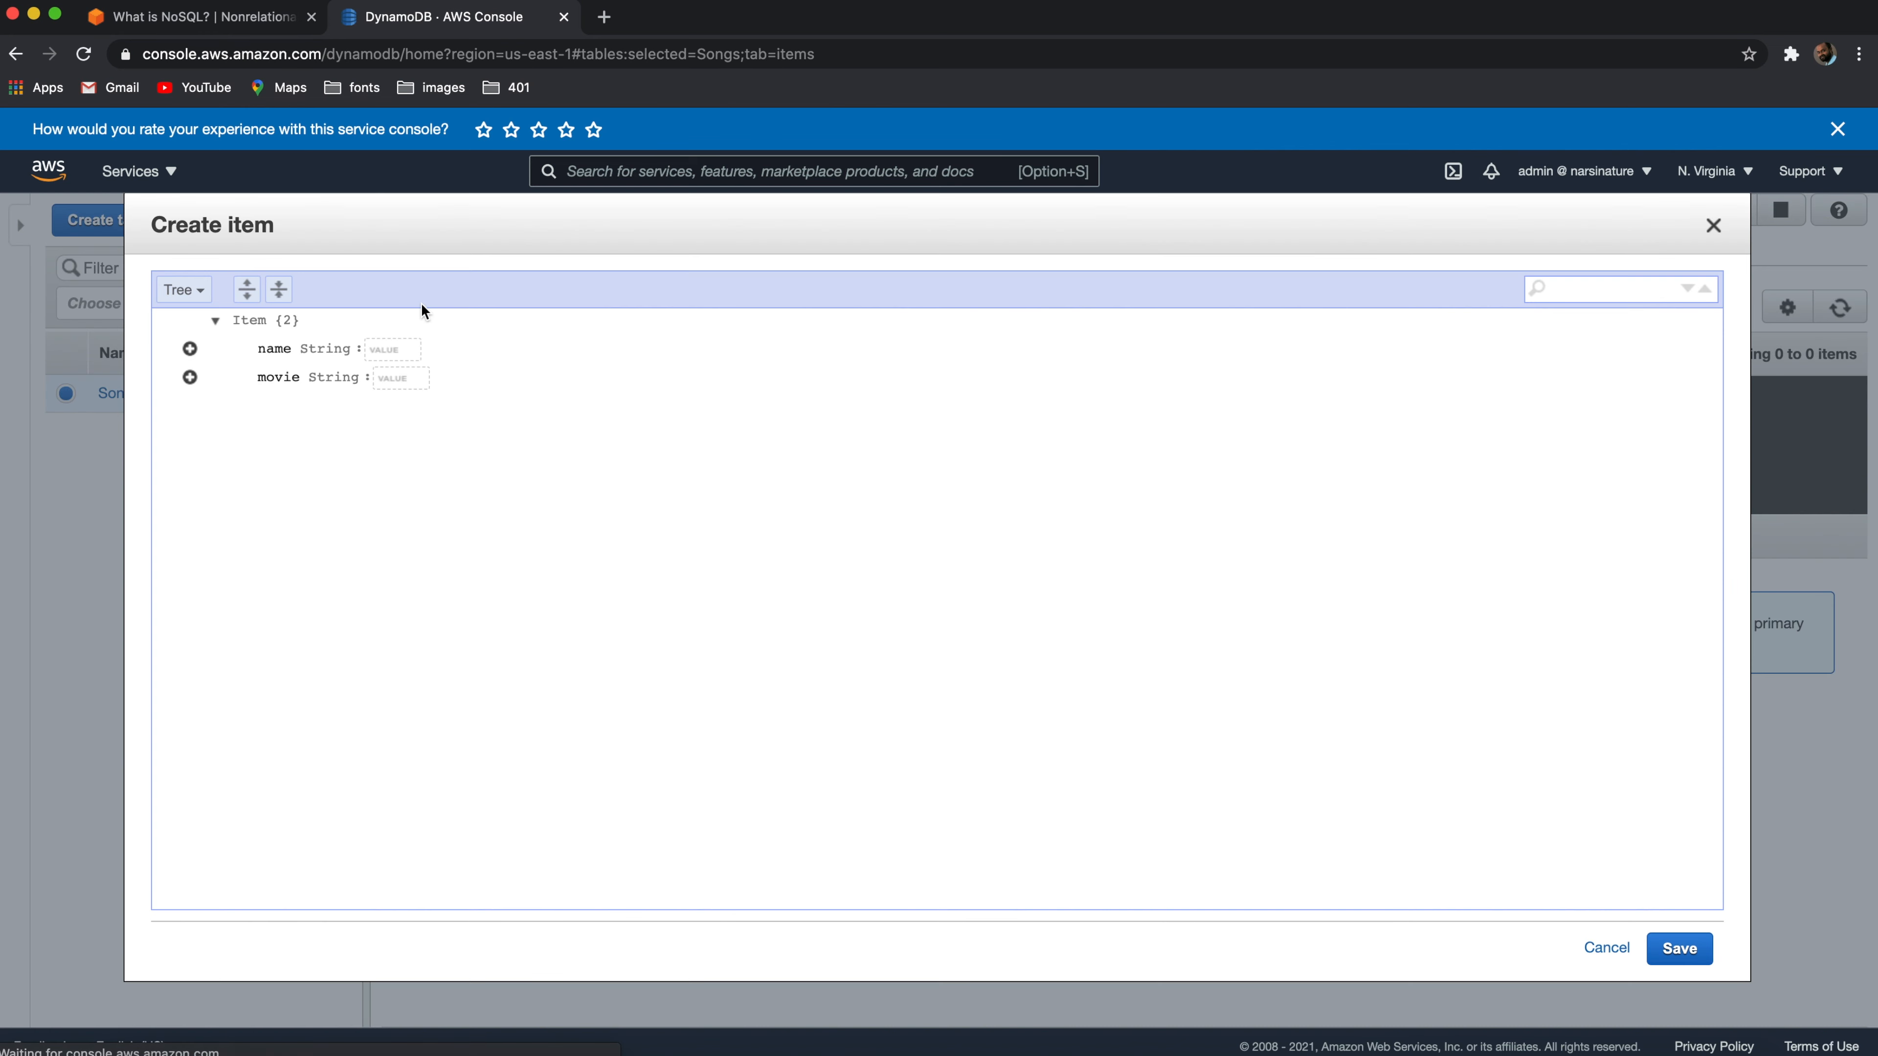
pyautogui.click(383, 349)
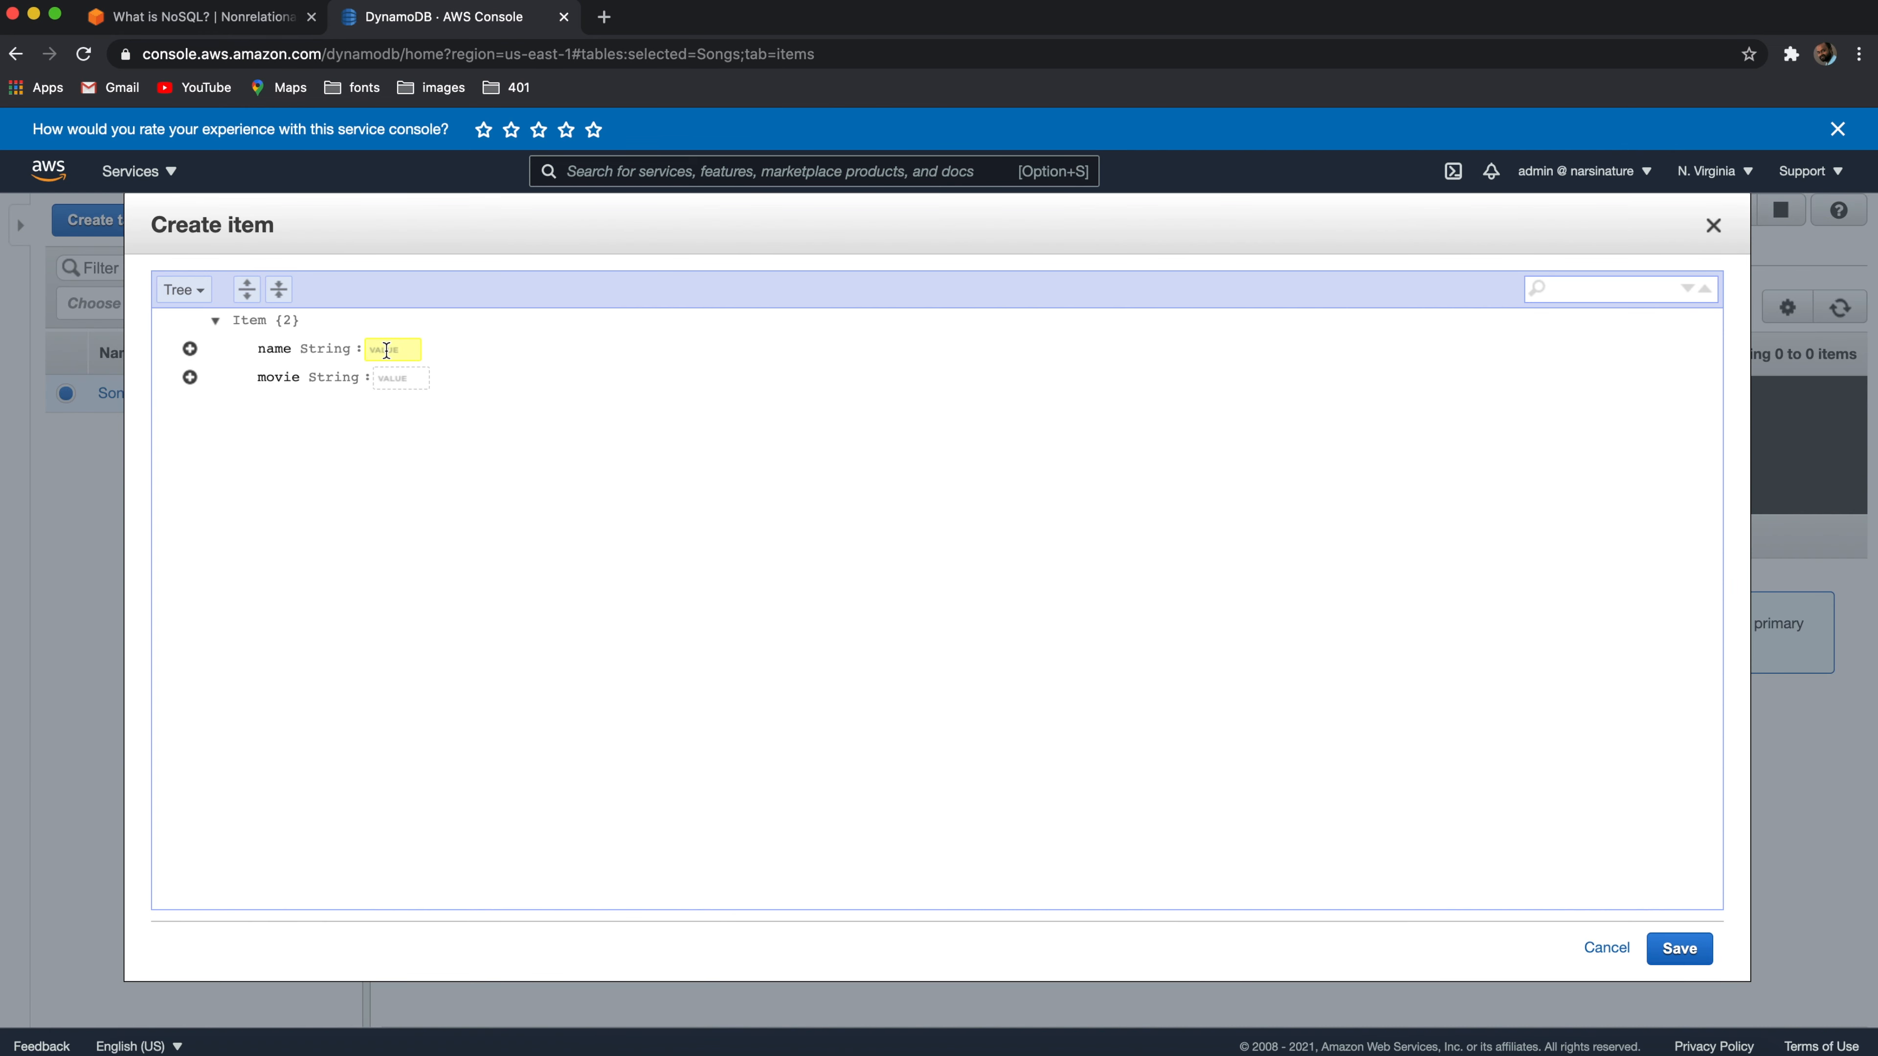
pyautogui.write('Love Everyday')
pyautogui.press('BackSpace')
pyautogui.write('y')
# - Set the new item's movie value to "life is beautiful" and save the item
pyautogui.click(402, 378)
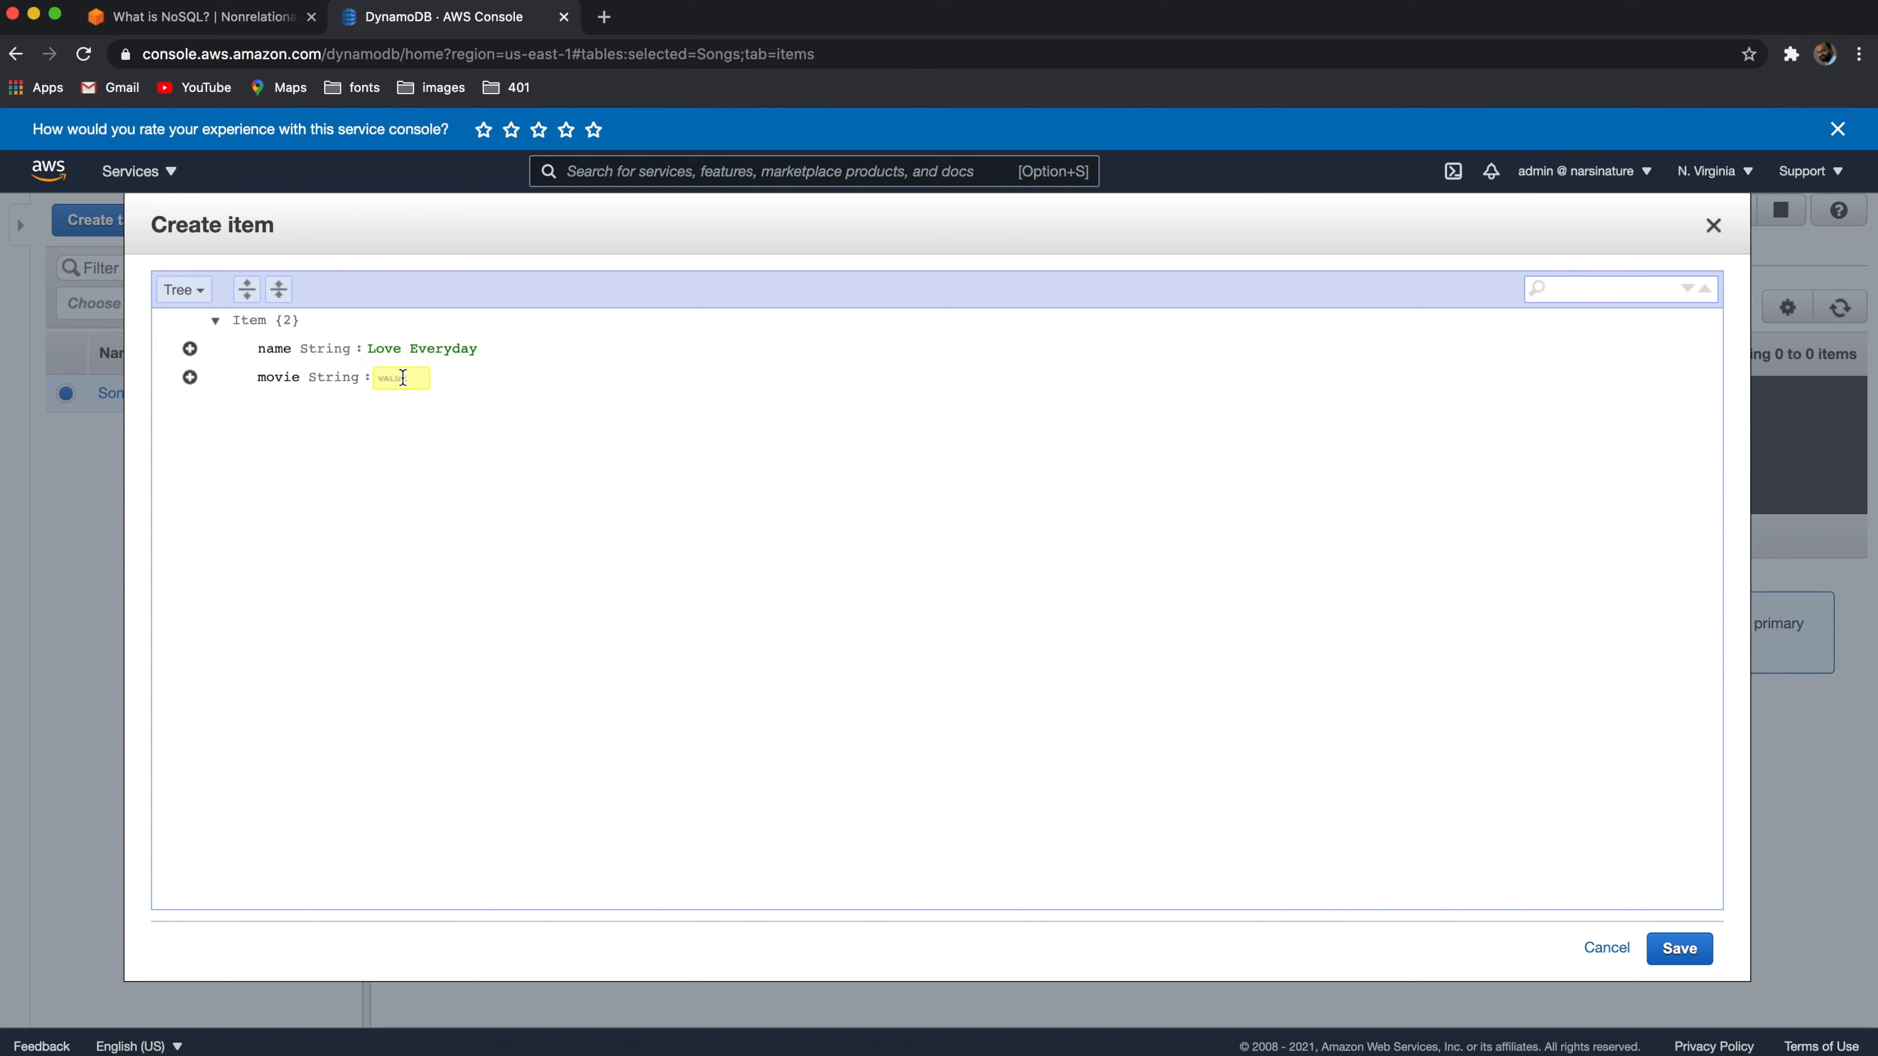
pyautogui.write('liefe')
pyautogui.press('BackSpace')
pyautogui.press('BackSpace')
pyautogui.press('BackSpace')
pyautogui.write('fe is beautiful')
pyautogui.click(585, 418)
pyautogui.click(1679, 951)
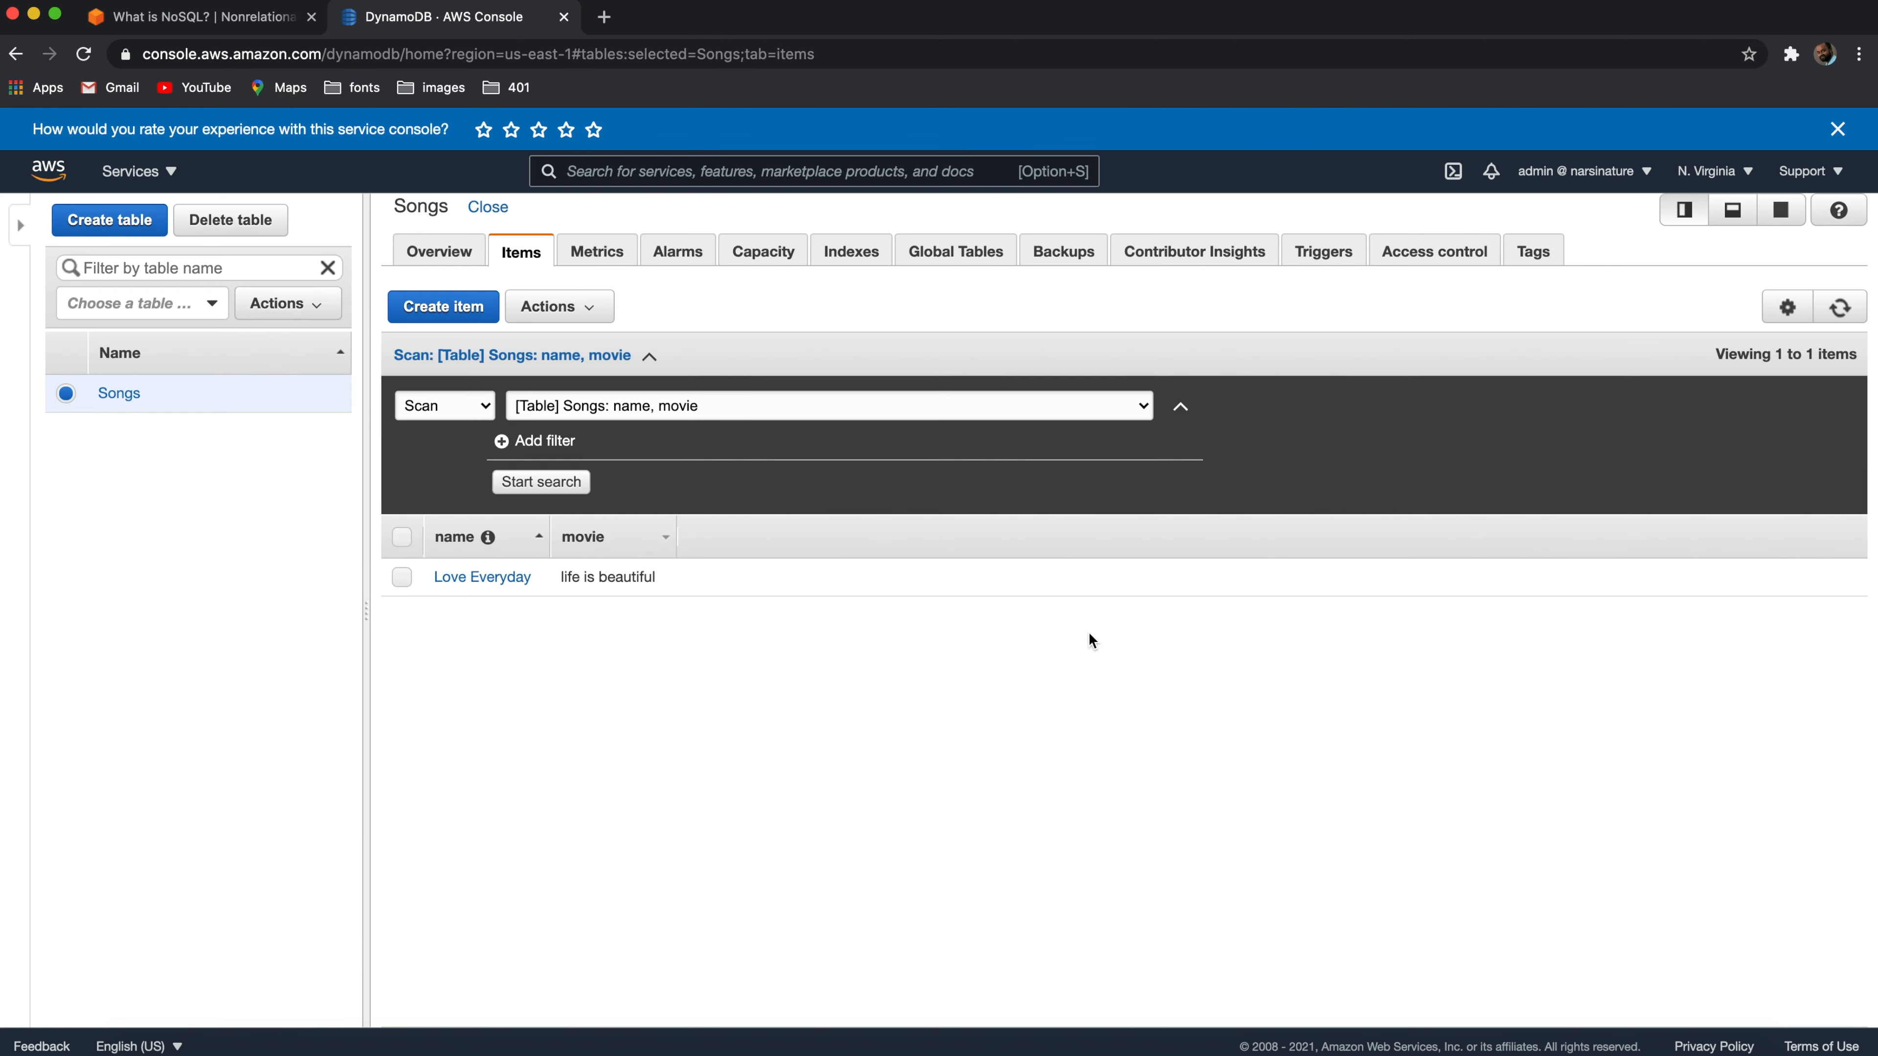
# - Create and save a second Songs item with name "Moon is white" and movie "skyline"
pyautogui.click(441, 306)
pyautogui.click(390, 355)
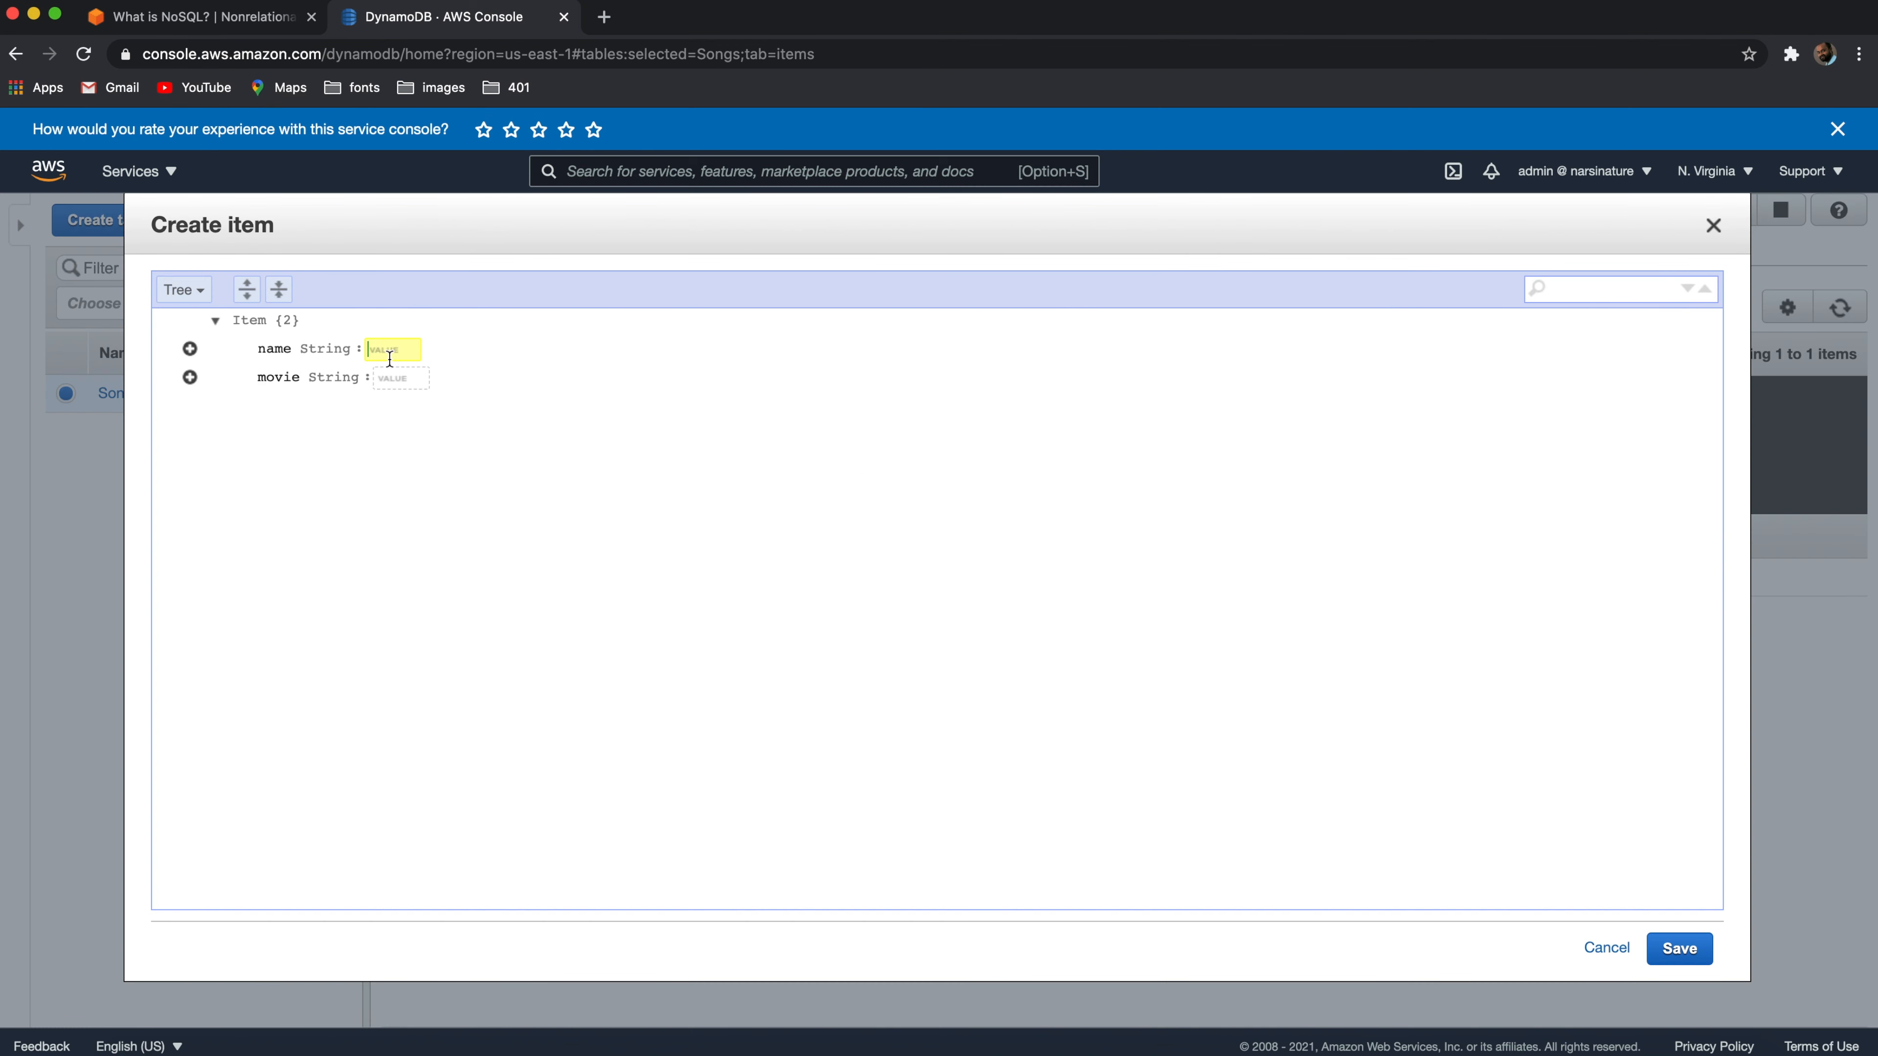
pyautogui.write('Moon is white')
pyautogui.click(399, 380)
pyautogui.write('skyline')
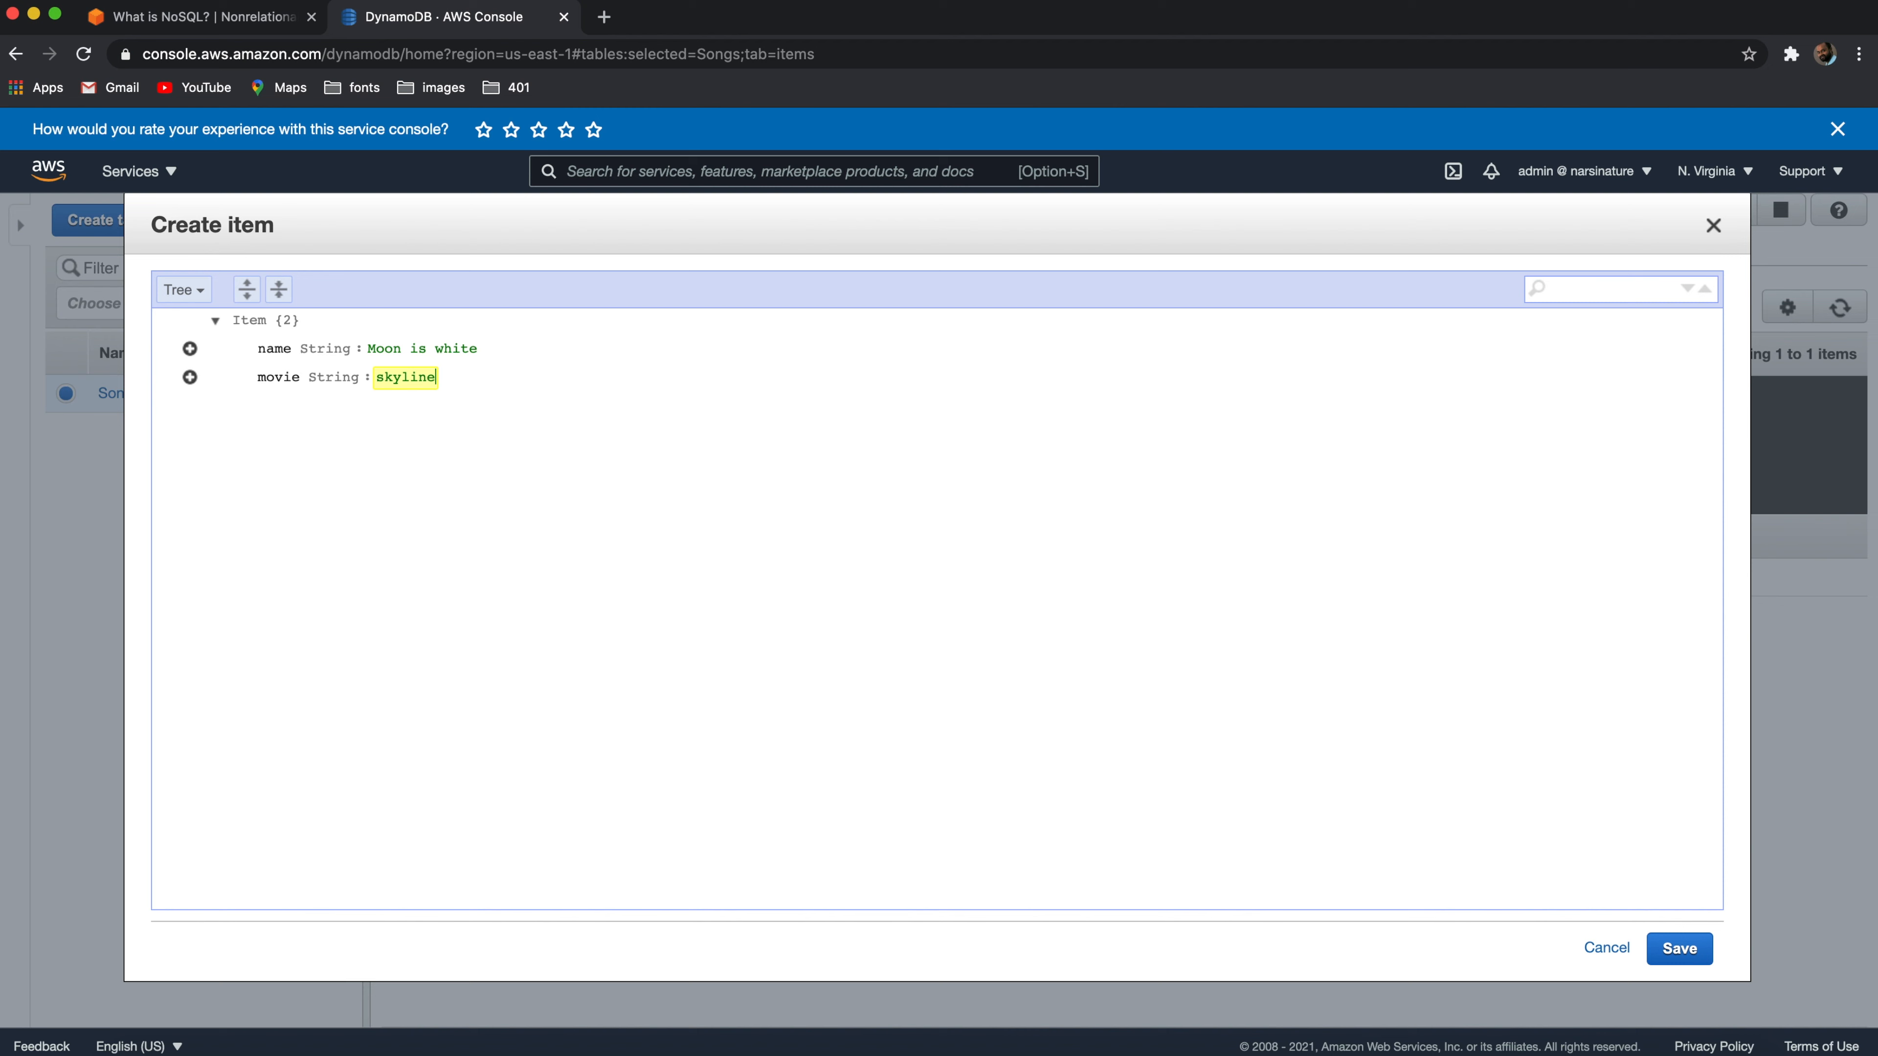
pyautogui.click(1694, 953)
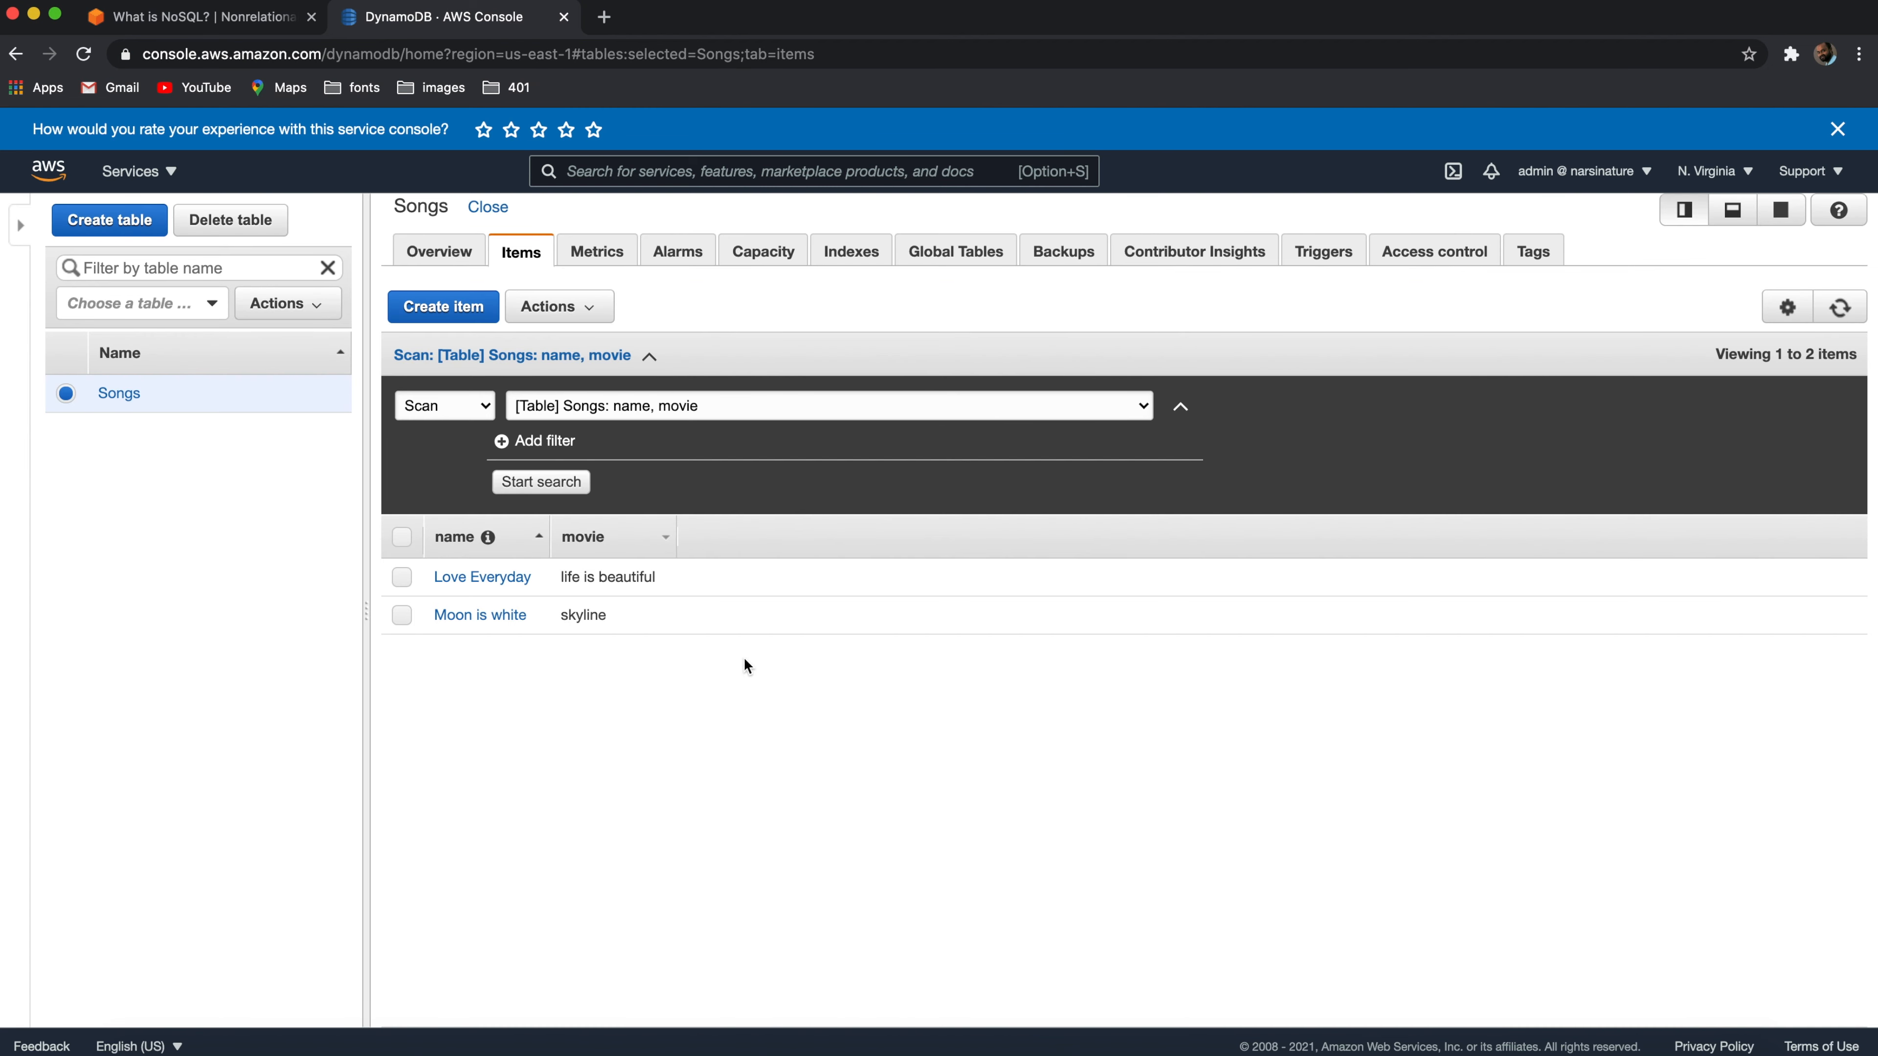
# - Create and save a third Songs item with name "Love Everyday" and movie "Life 2"
pyautogui.click(430, 320)
pyautogui.click(385, 348)
pyautogui.write('Love Everyday')
pyautogui.click(392, 380)
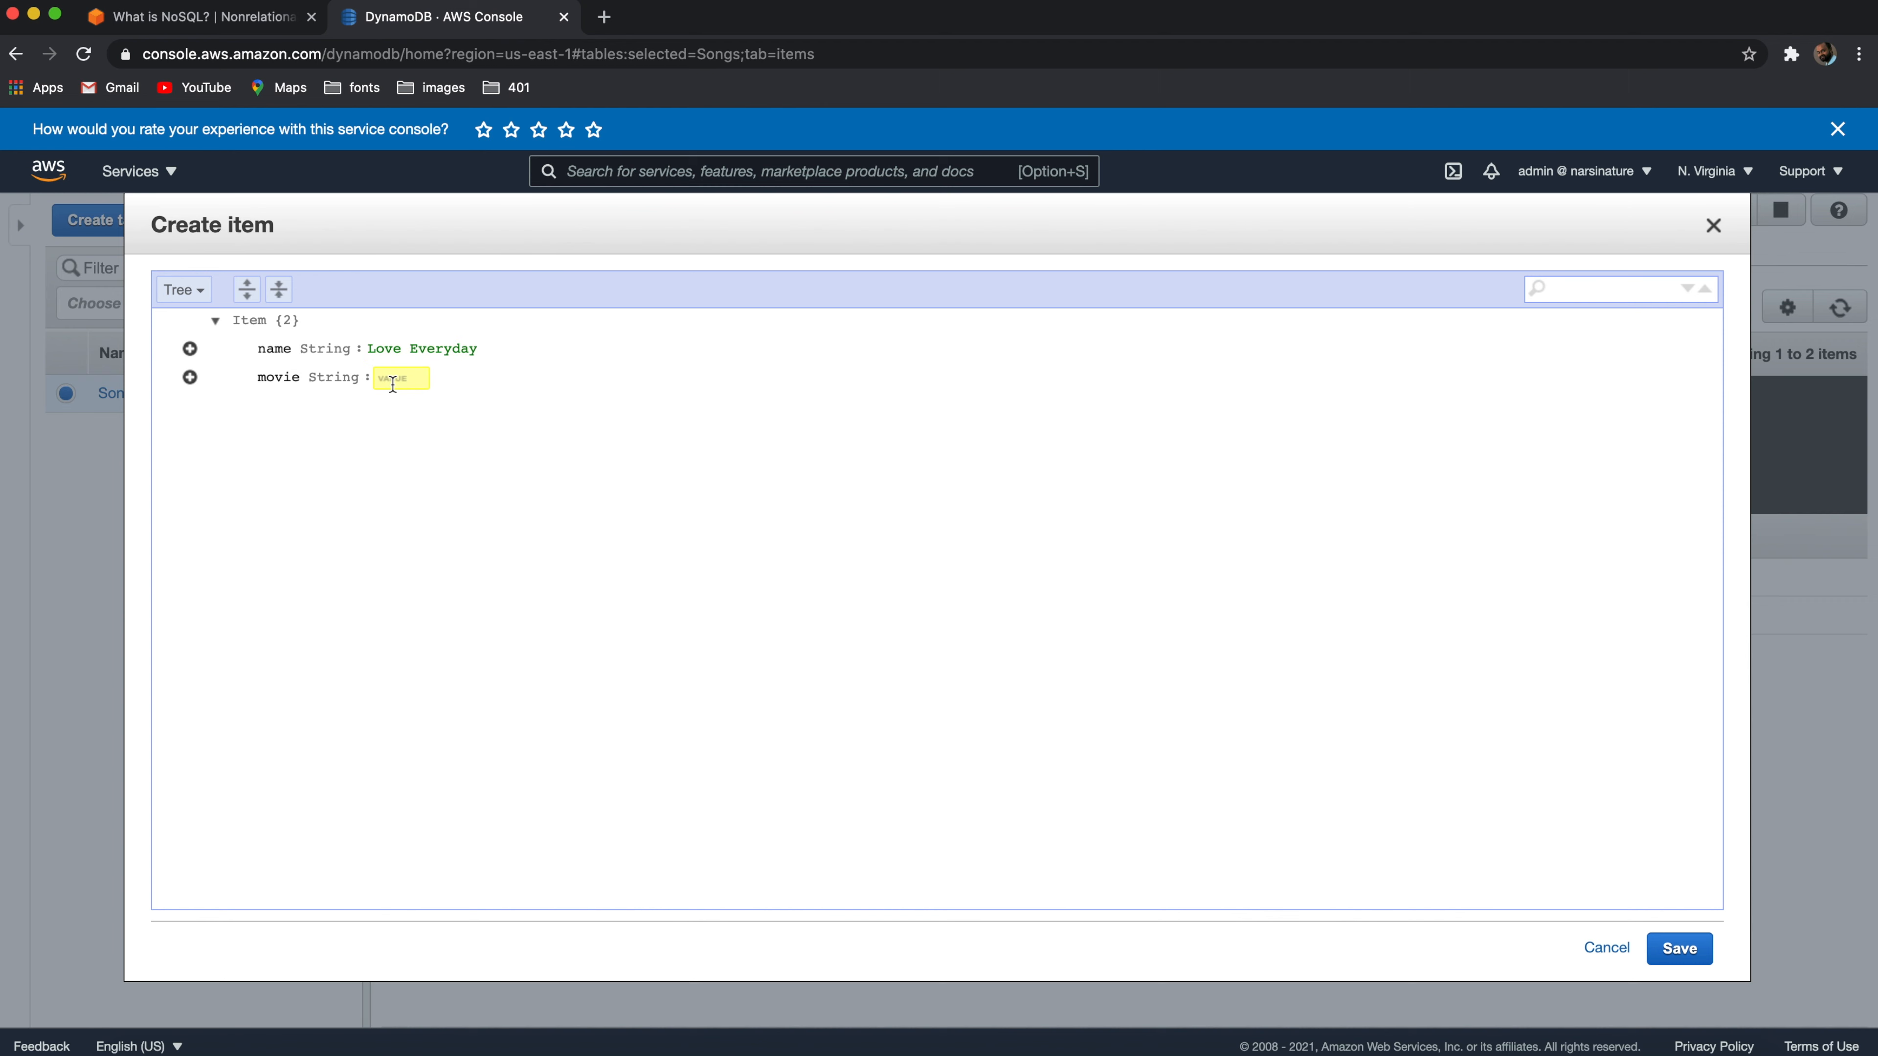
pyautogui.write('Life 2')
pyautogui.click(1684, 960)
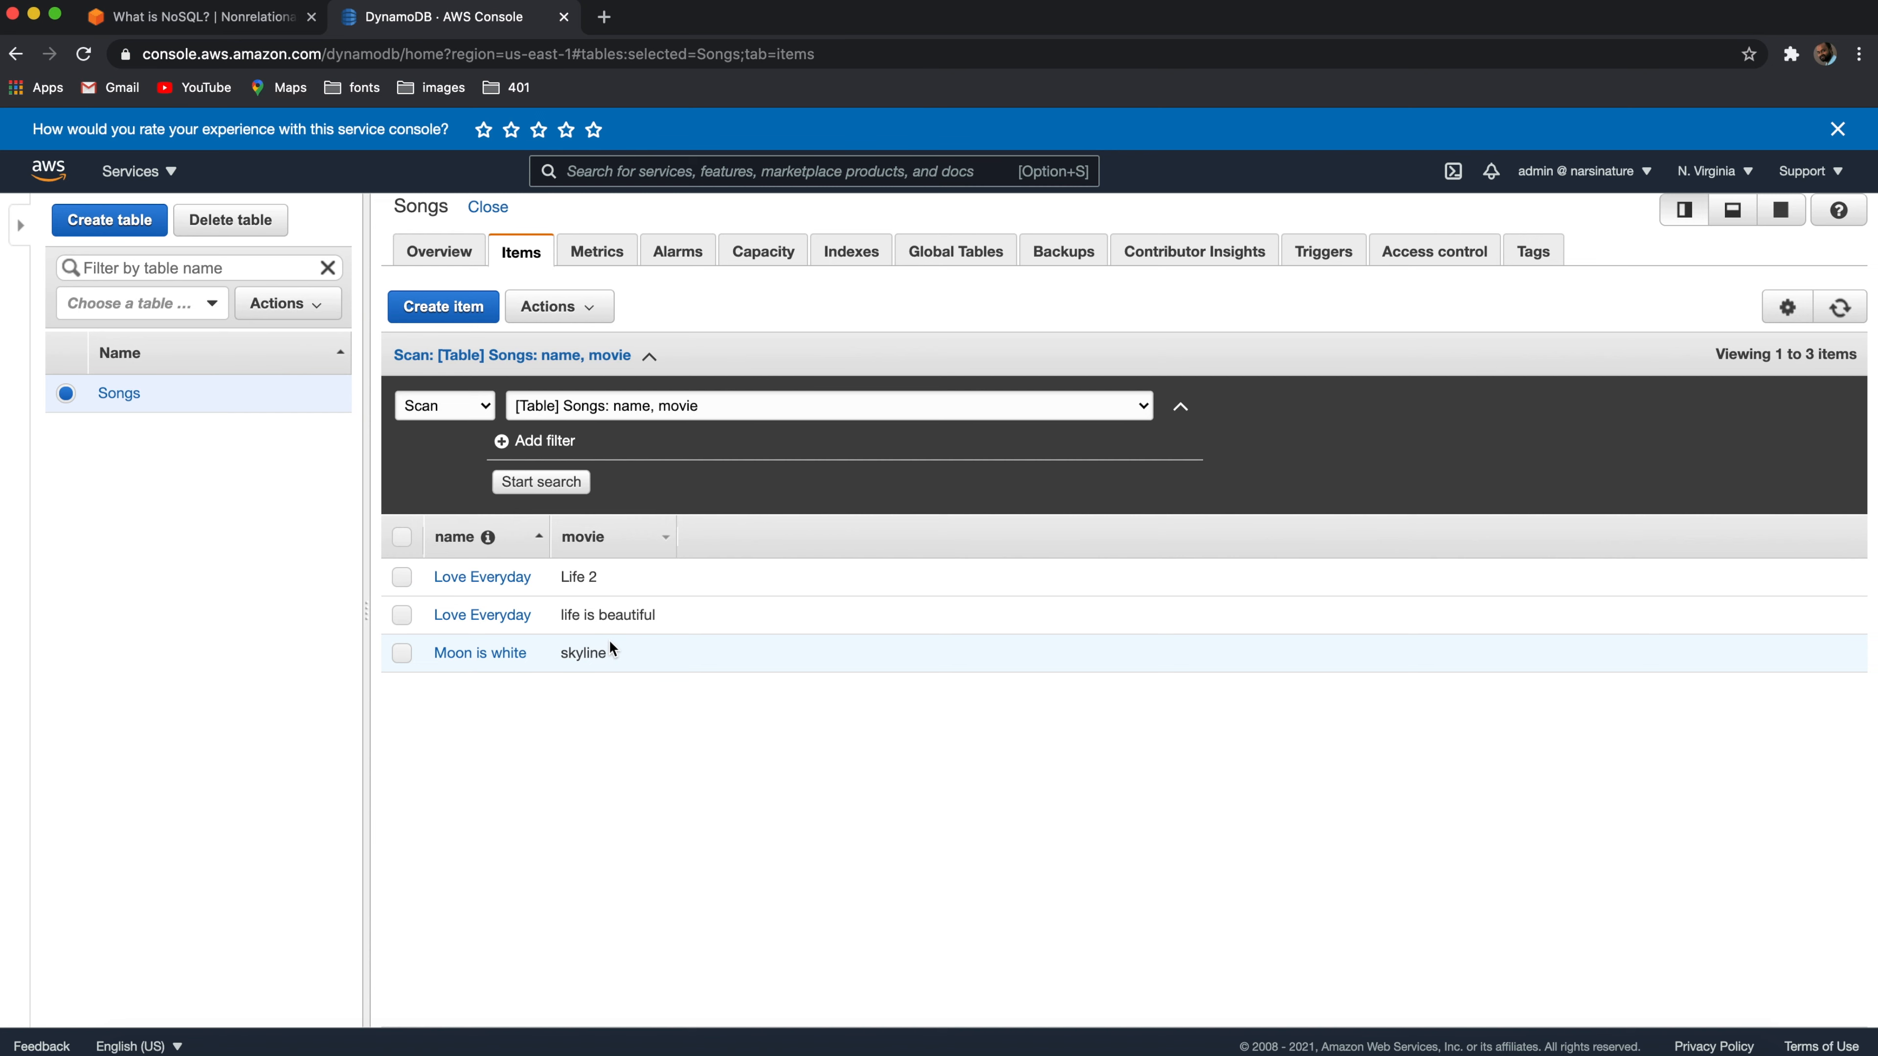
# - Run an unfiltered scan of the Songs table and check the available search modes
pyautogui.click(555, 485)
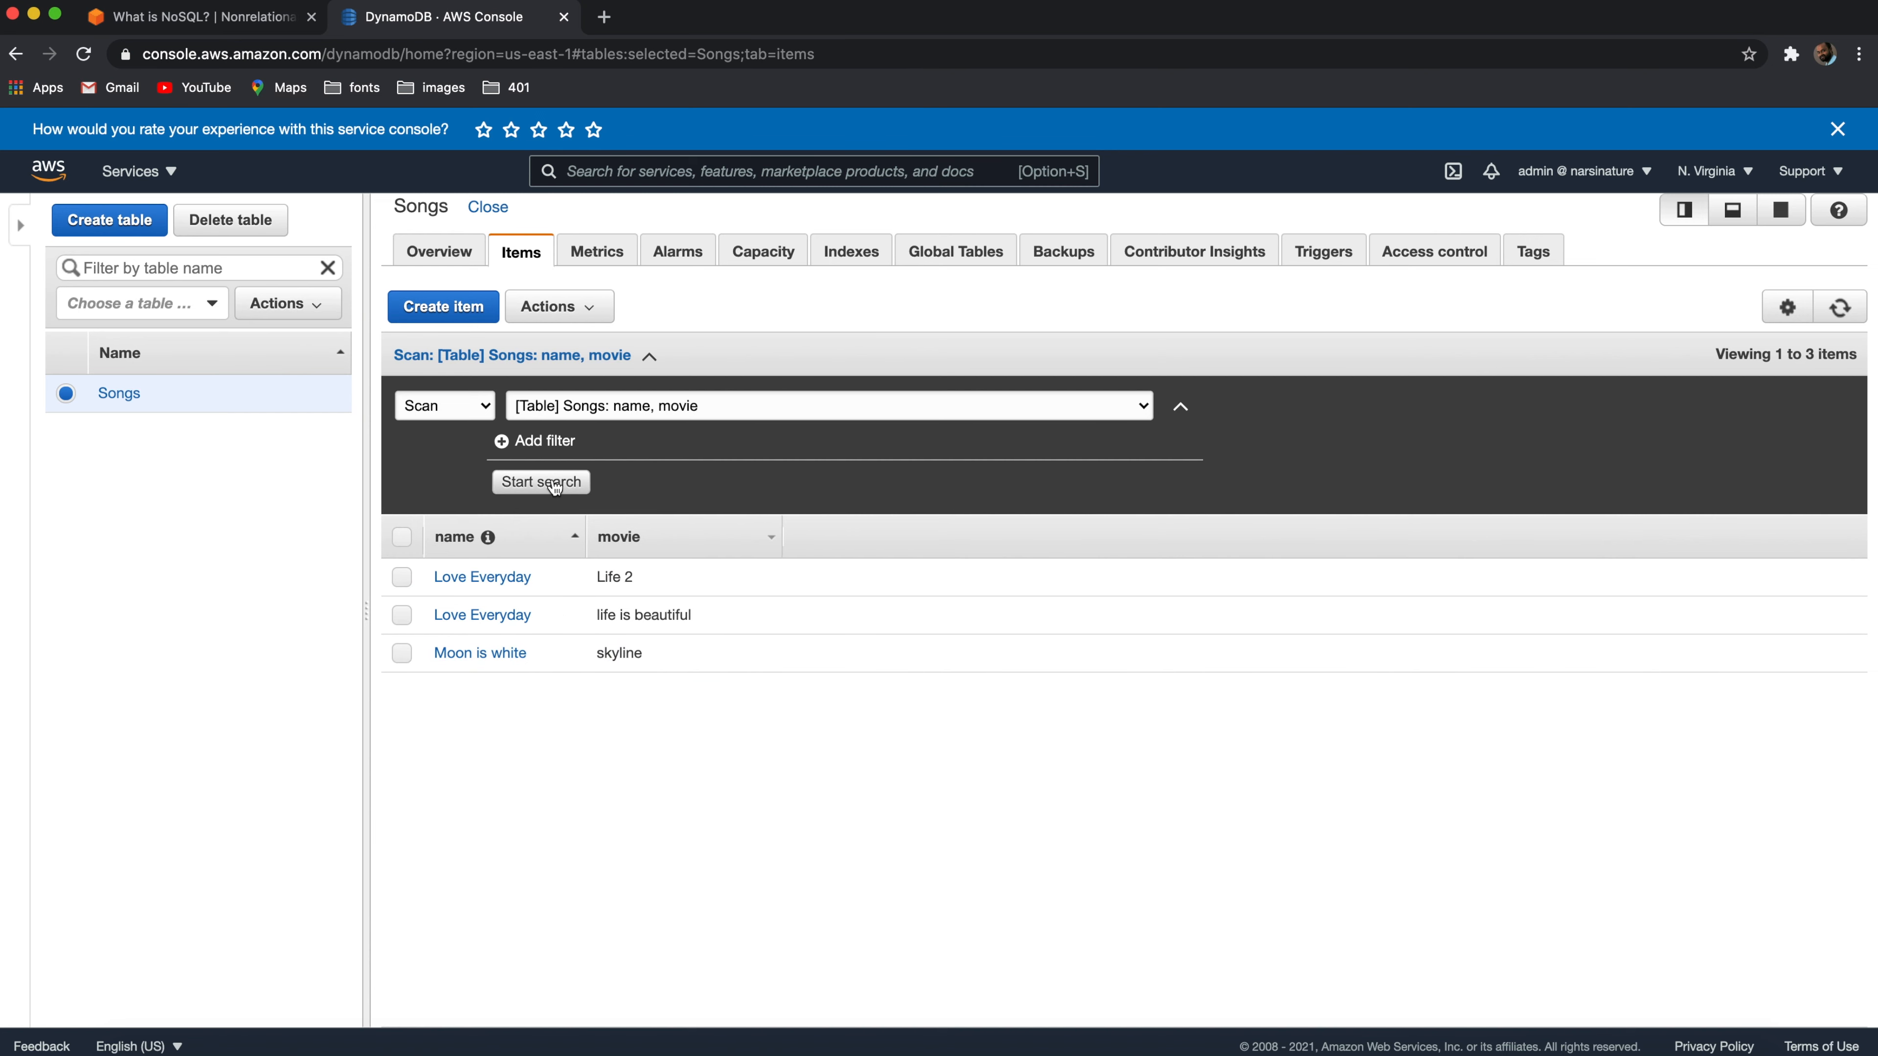
pyautogui.click(473, 408)
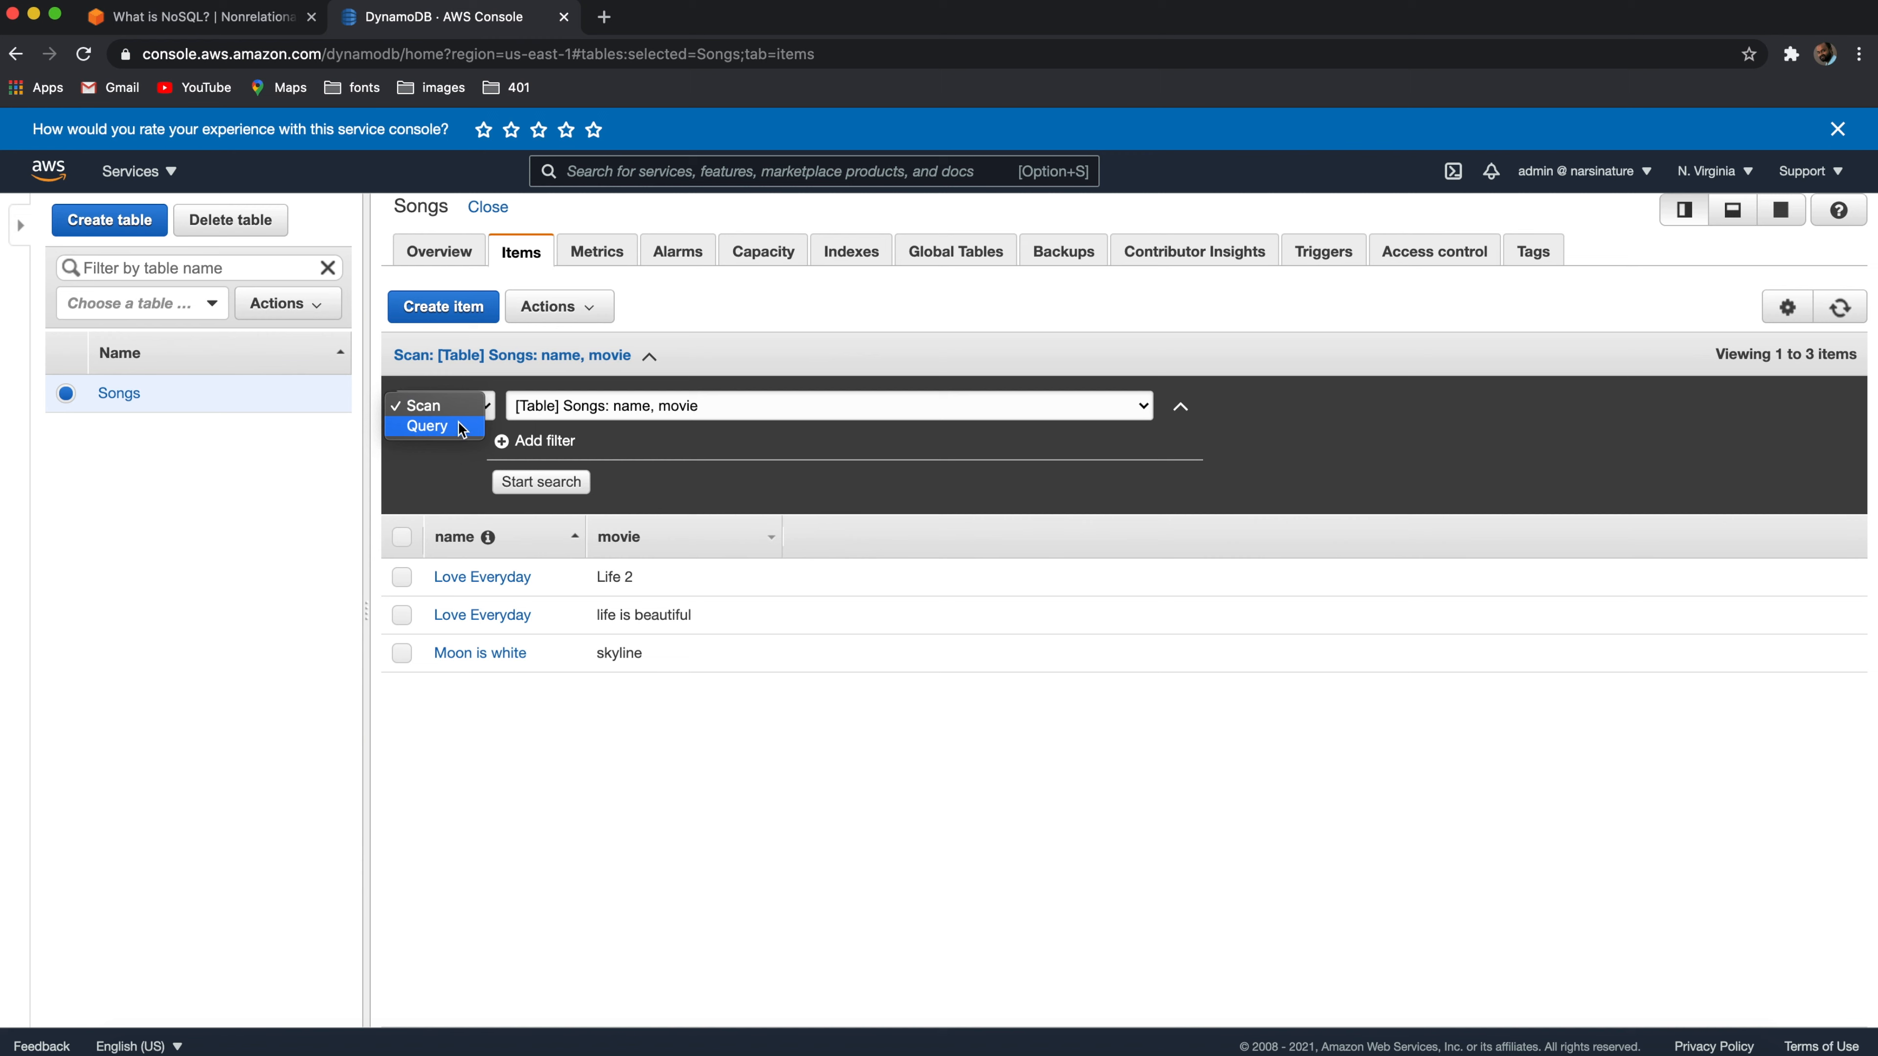
pyautogui.click(742, 775)
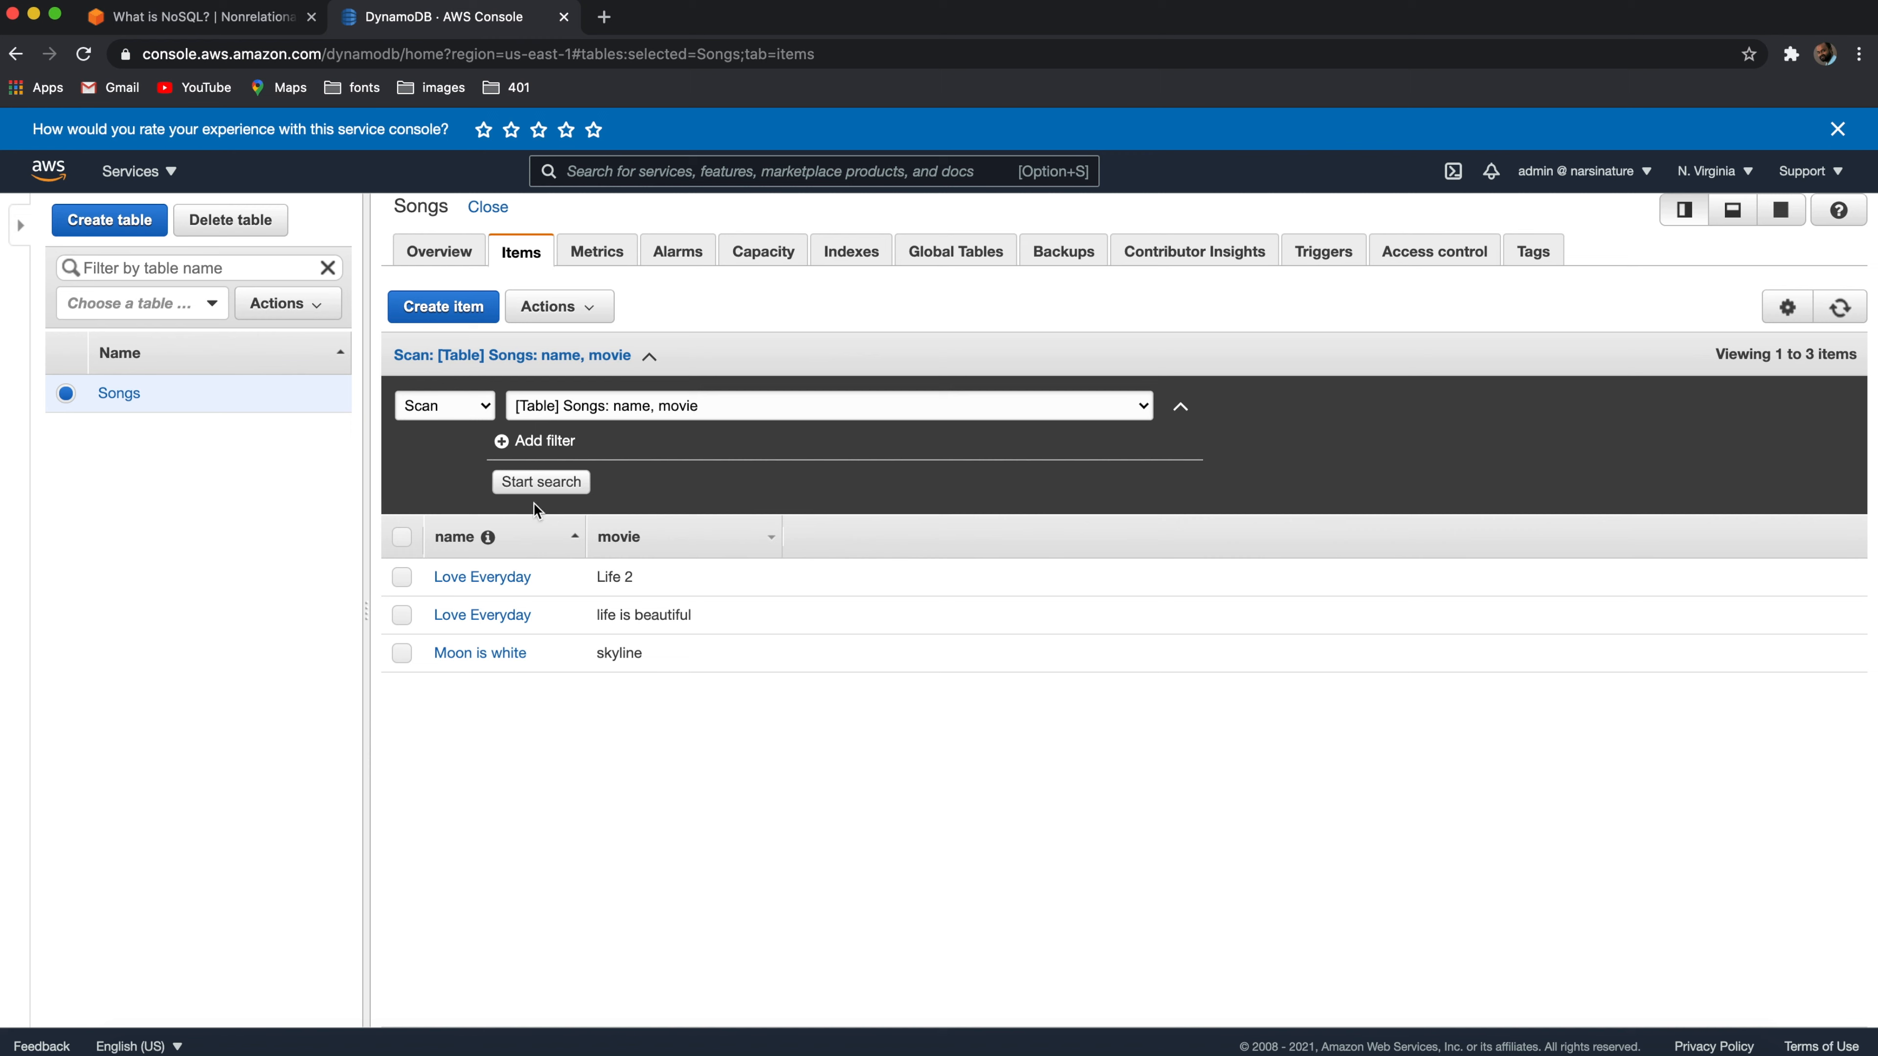
# - Query the Songs table for items whose partition key name equals "Love Everyday"
pyautogui.click(490, 411)
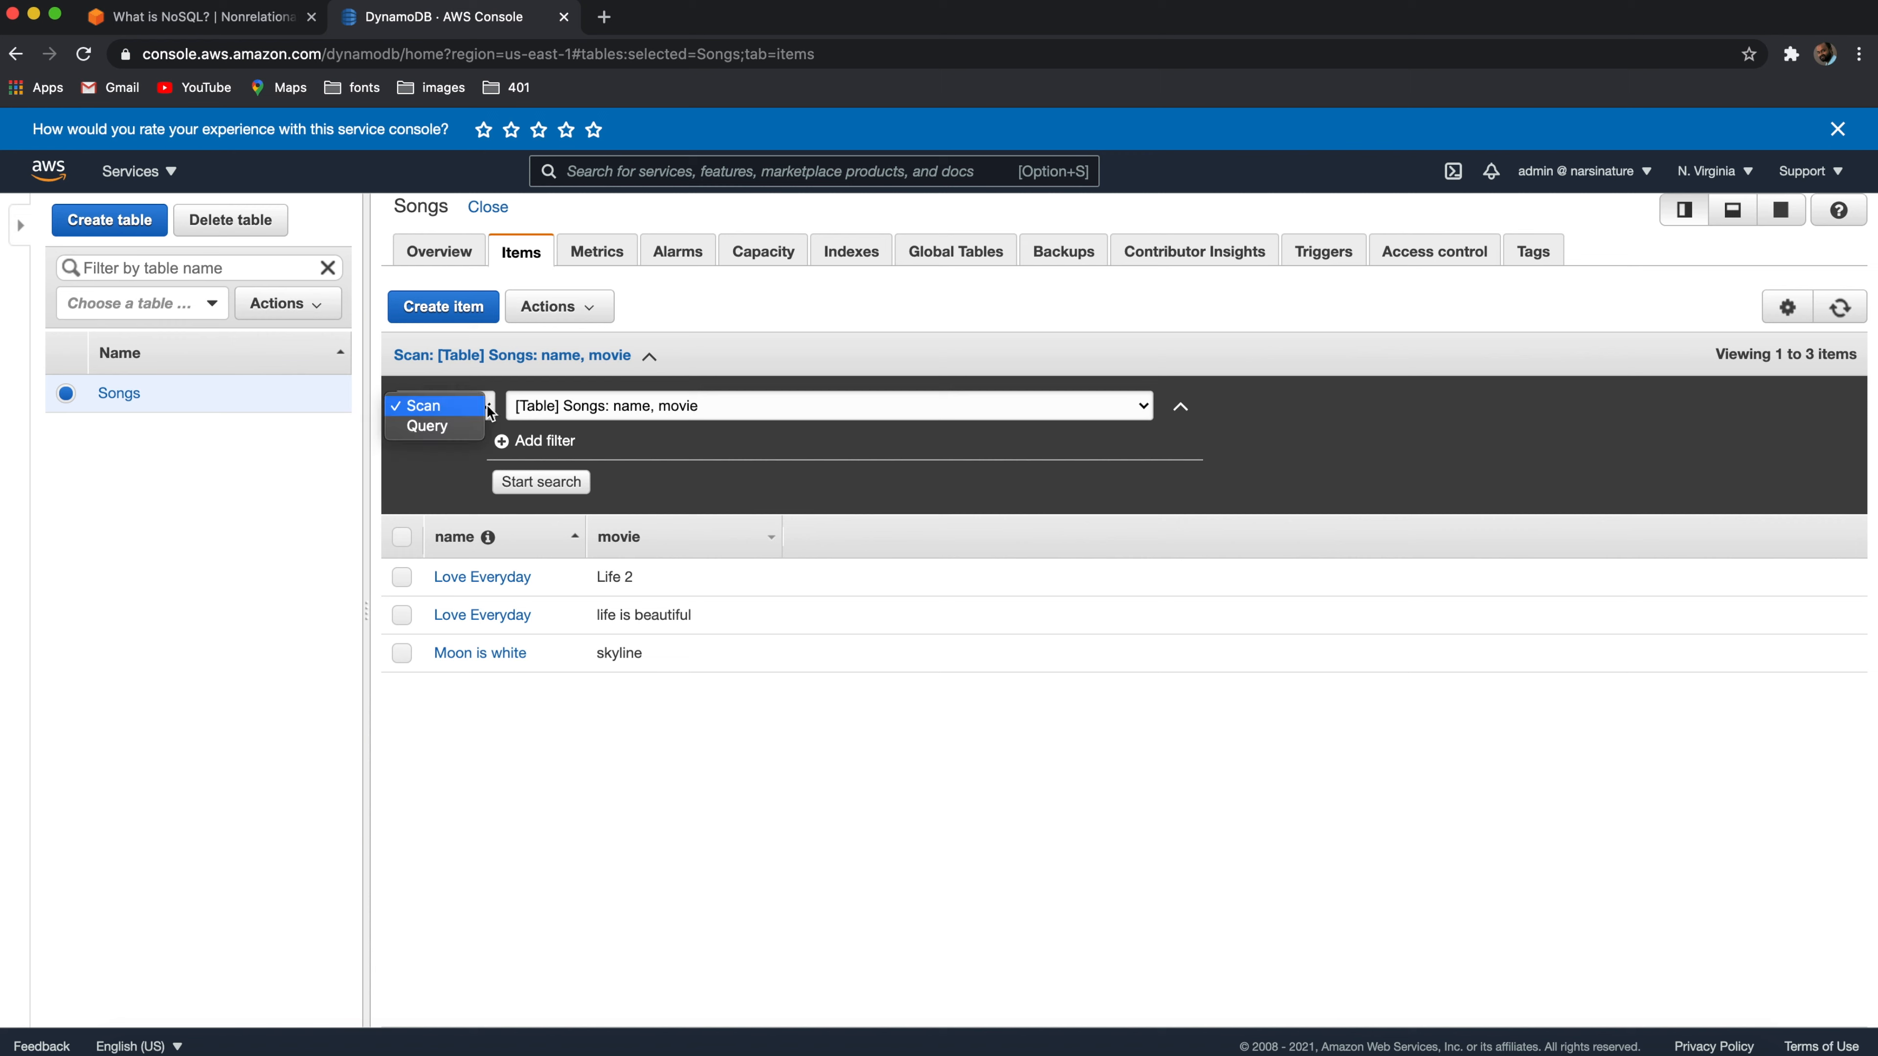
pyautogui.click(437, 427)
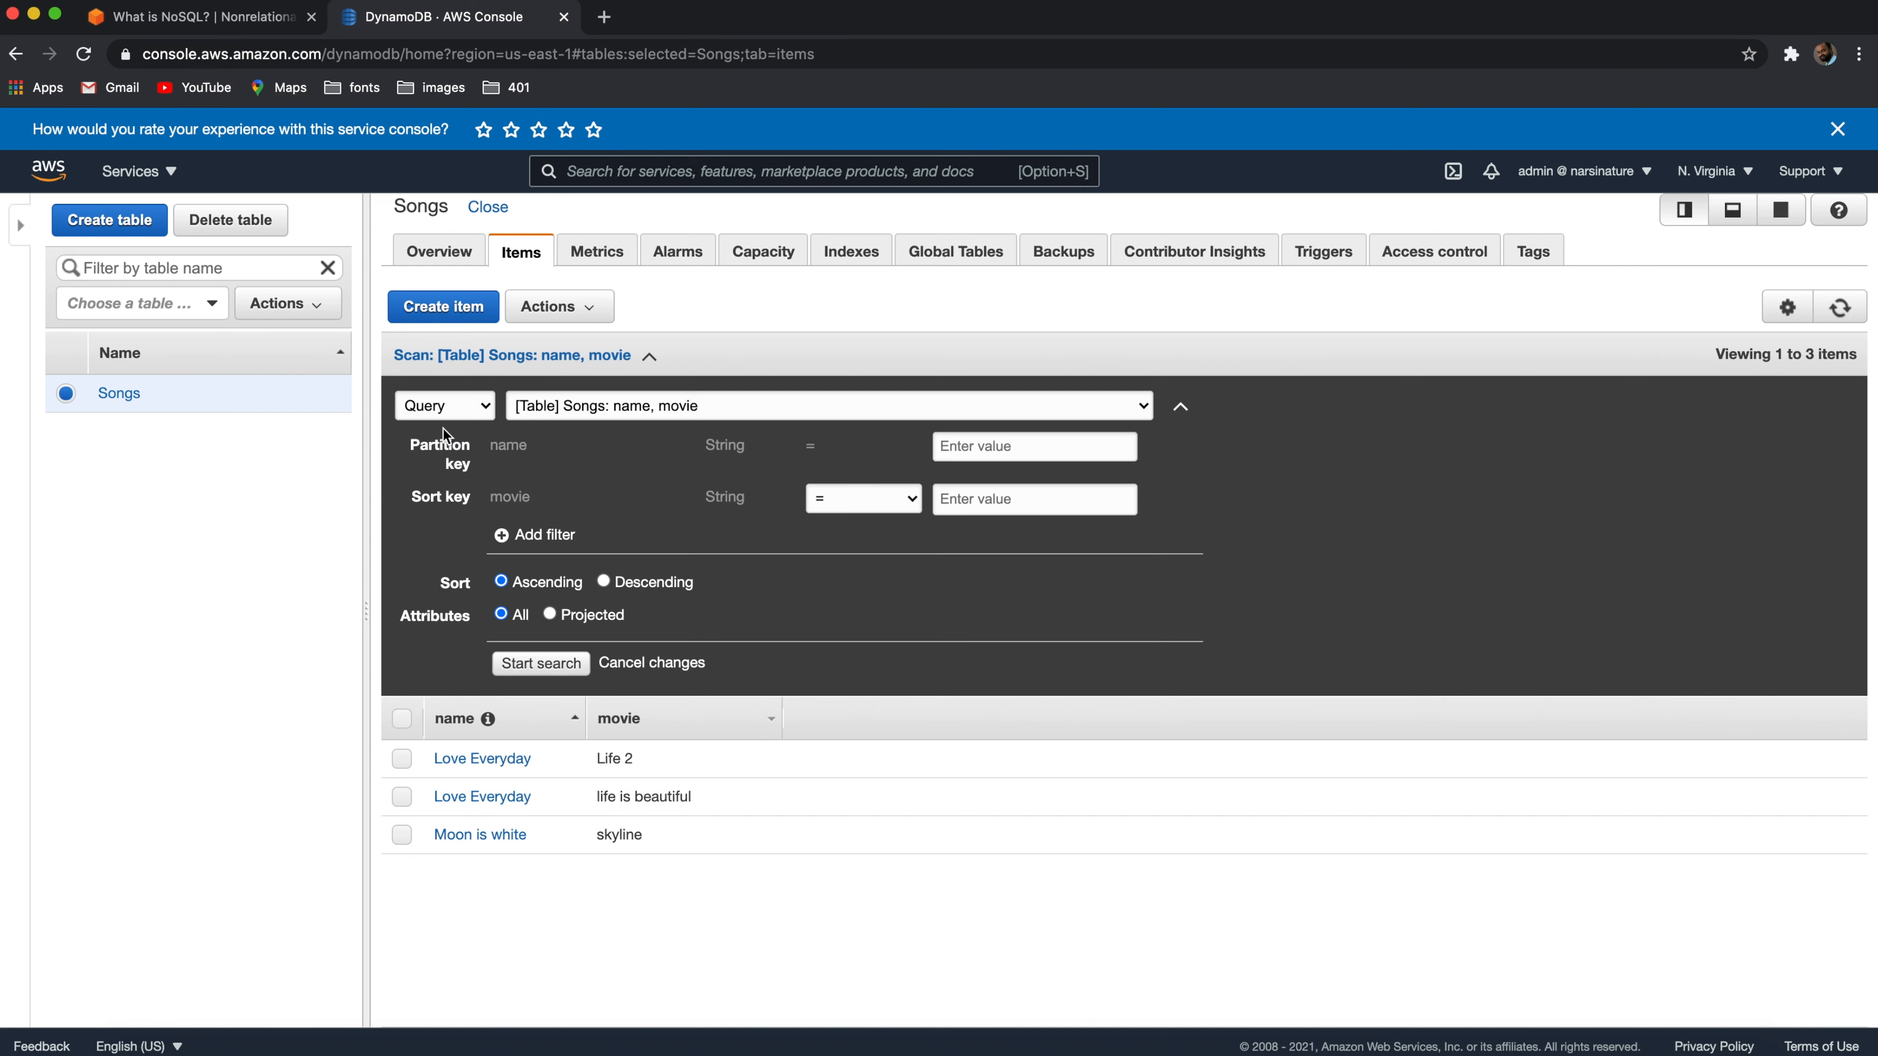
pyautogui.click(1018, 445)
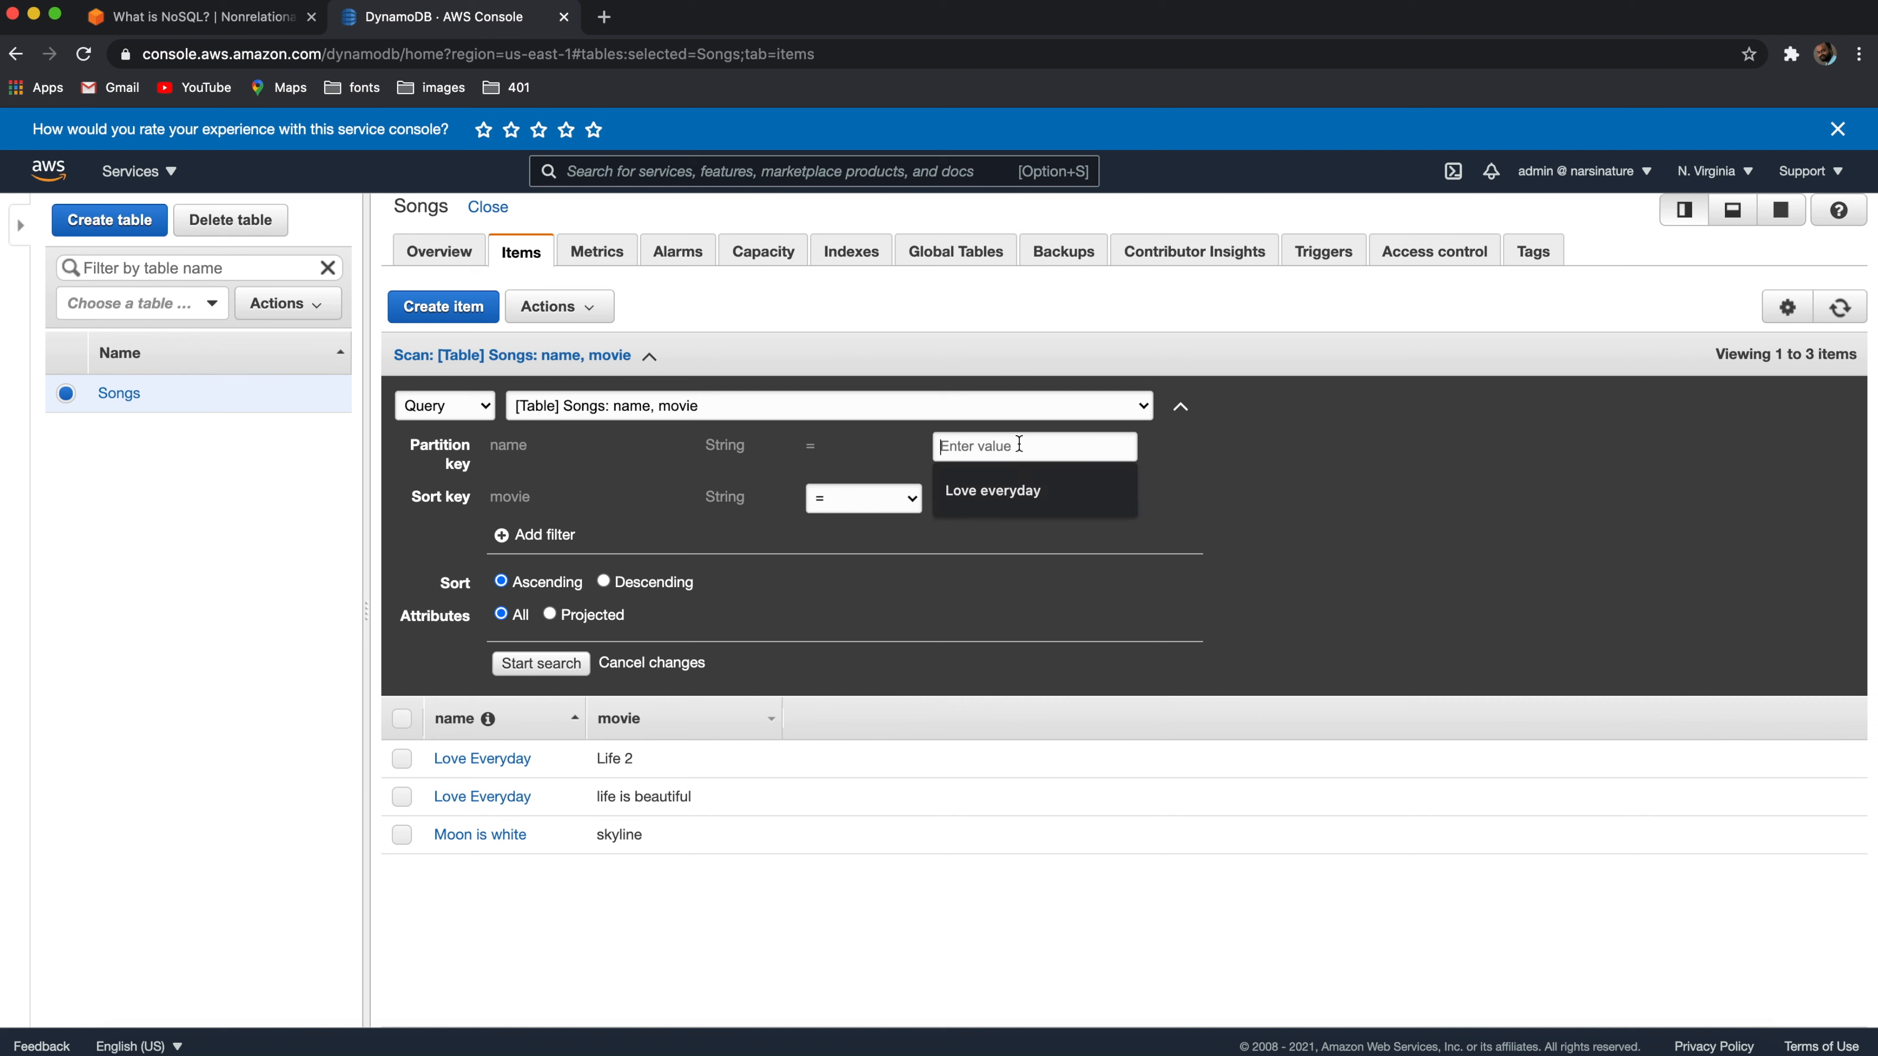
pyautogui.write('L')
pyautogui.write('ove Ever')
pyautogui.write('ydat')
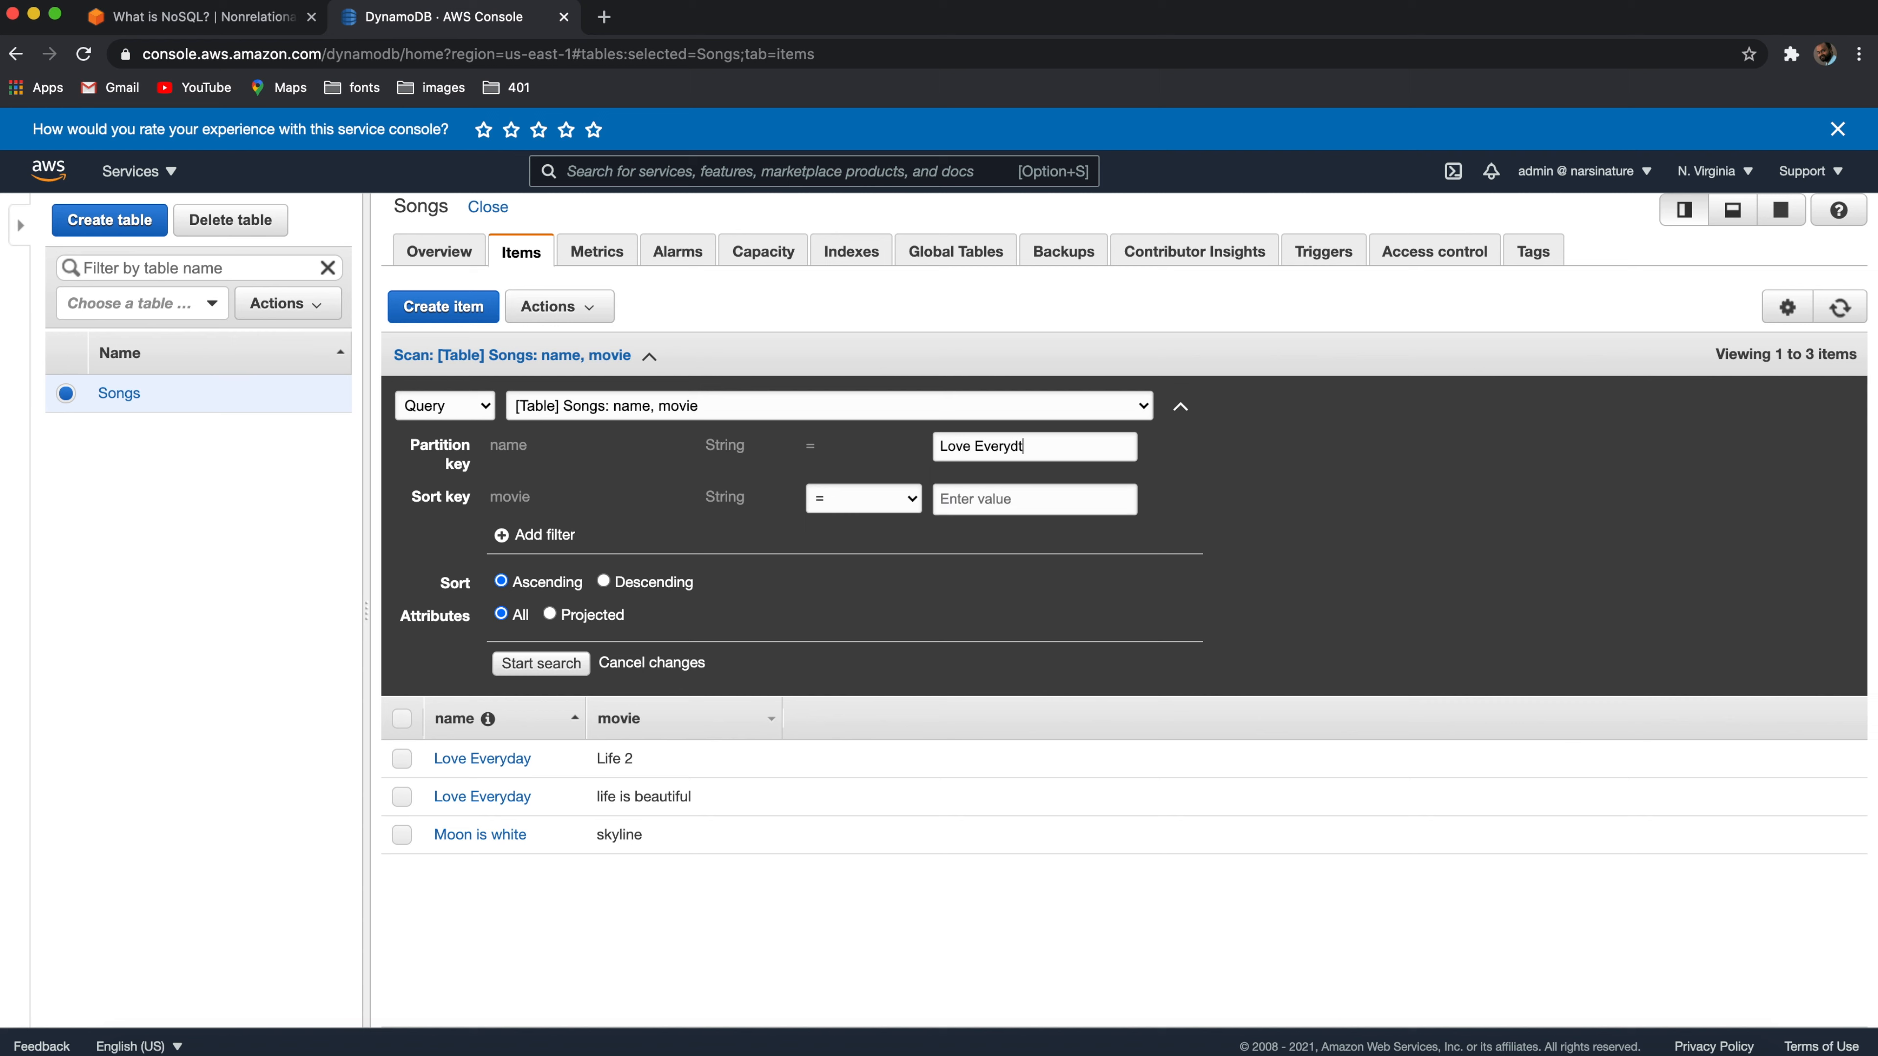
pyautogui.press('BackSpace')
pyautogui.write('y')
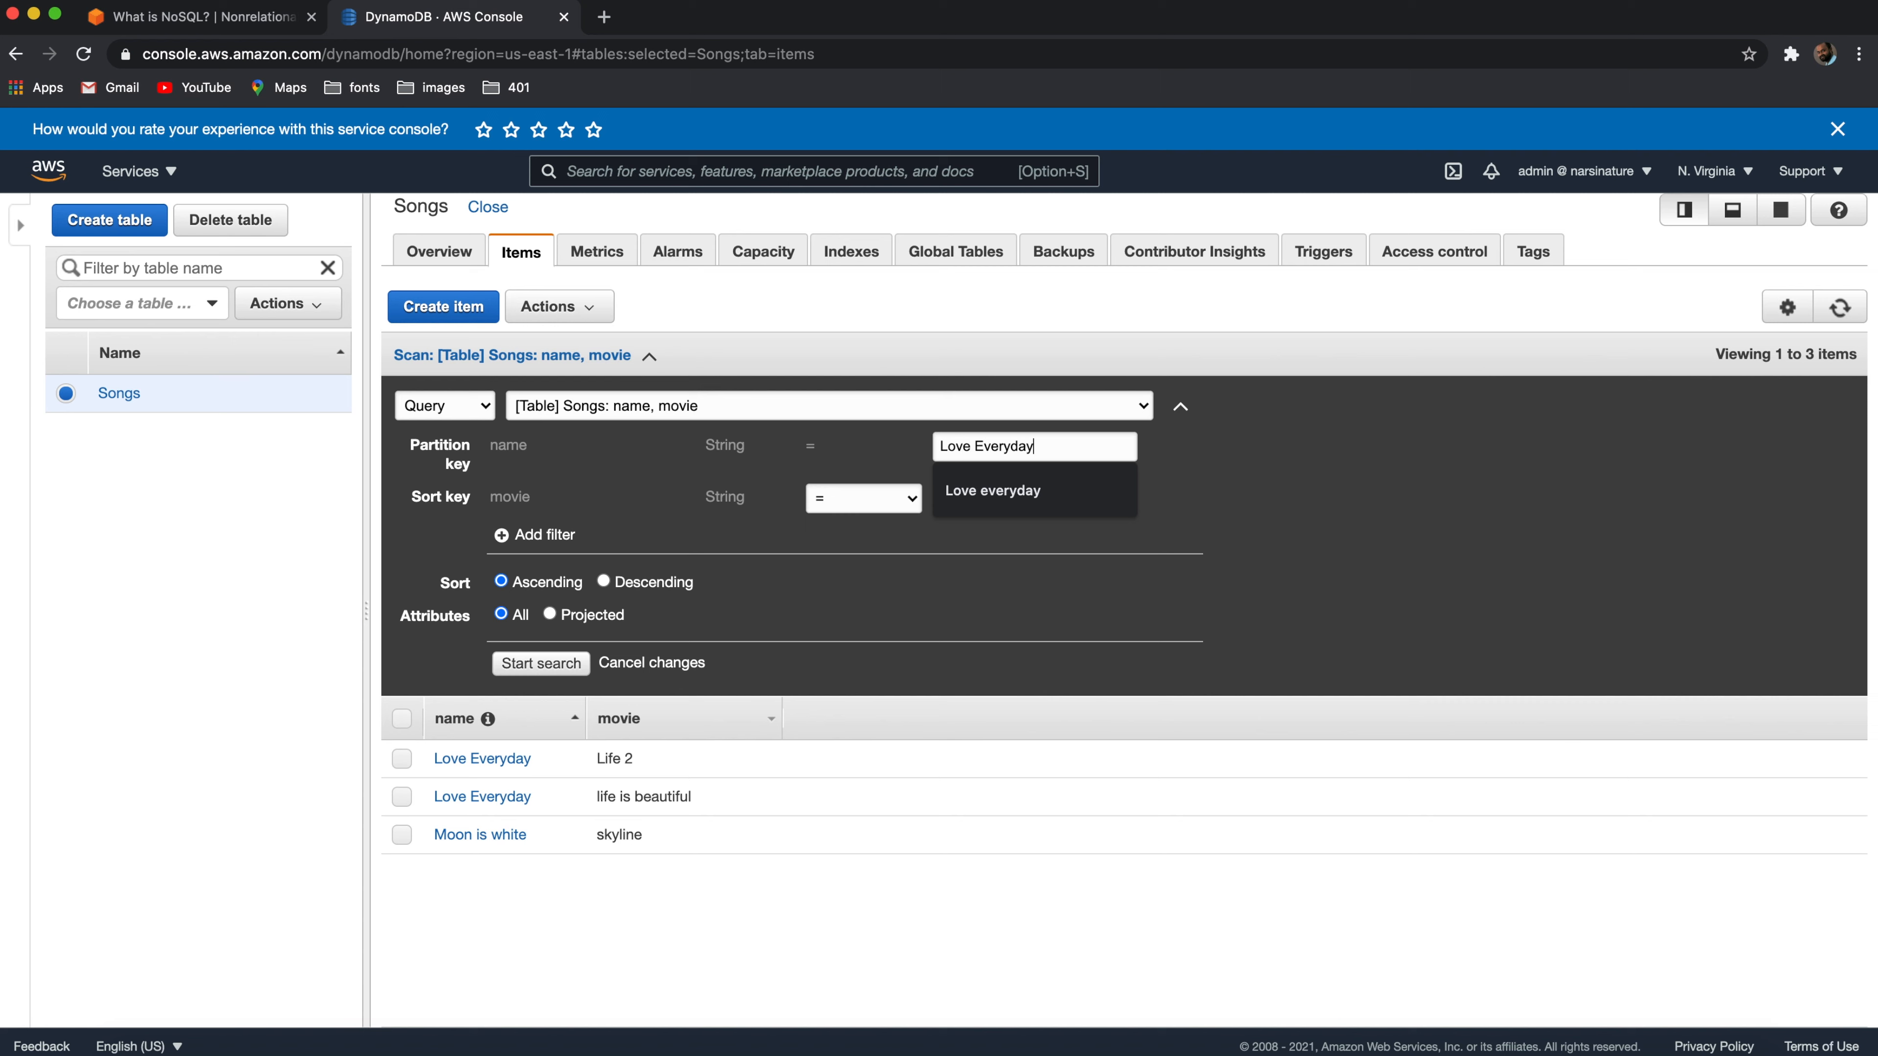
pyautogui.click(1285, 453)
pyautogui.click(566, 665)
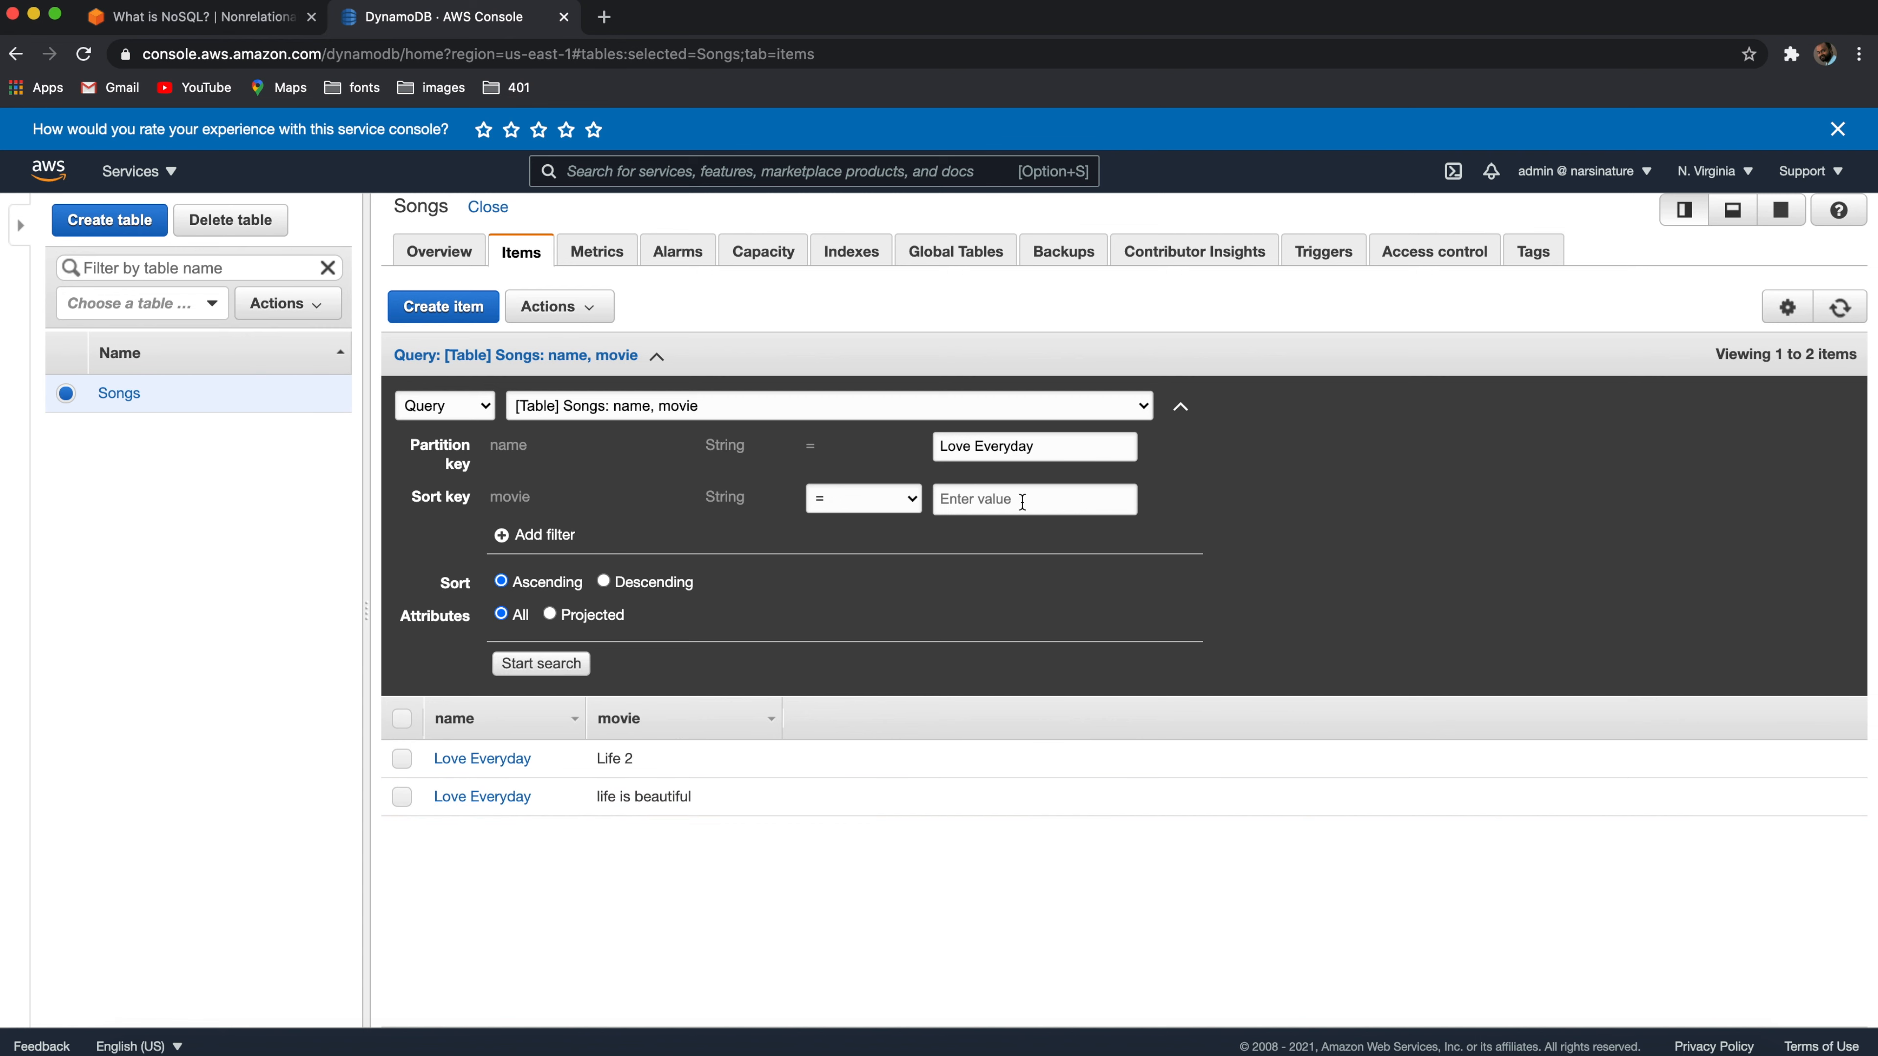
# - Narrow the query by setting the sort key movie equal to "Life 2" and run it
pyautogui.write('Life 2')
pyautogui.click(532, 663)
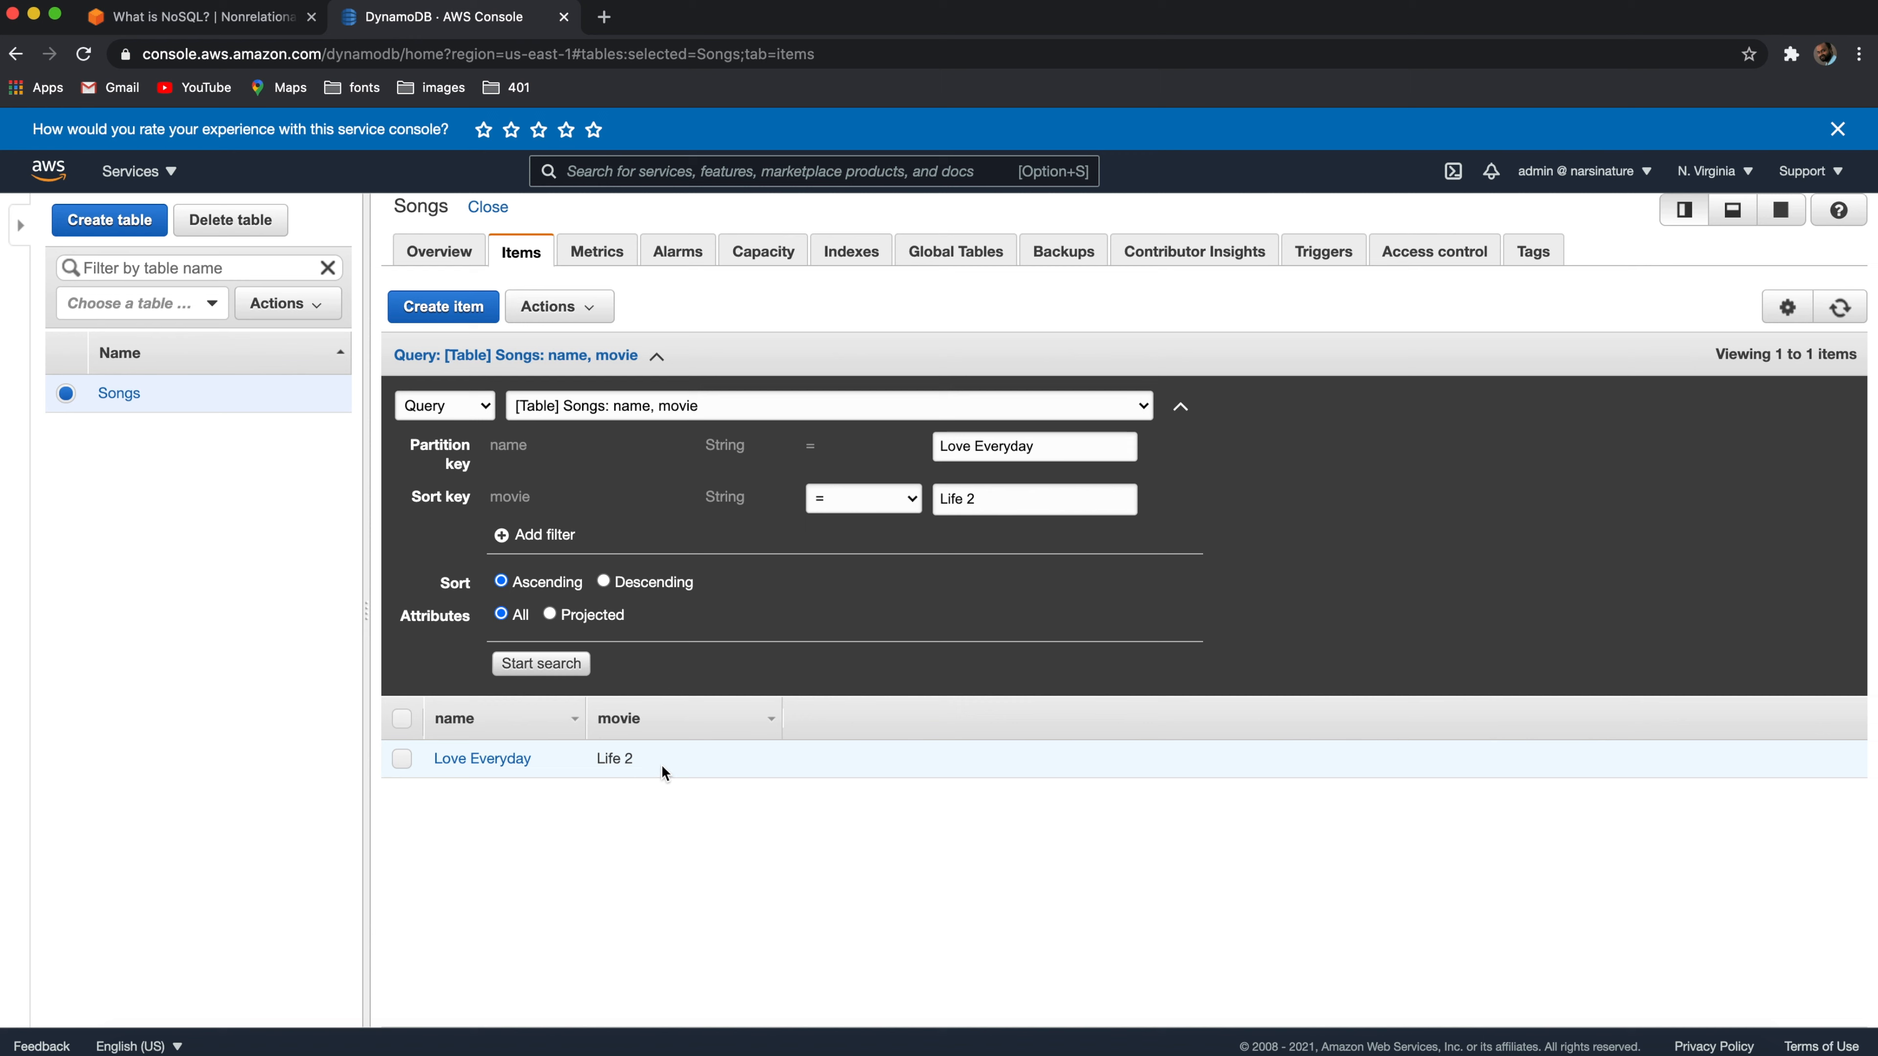
# - Try the query with the sort key movie set to "Life is beautiful"
pyautogui.moveTo(991, 499); pyautogui.dragTo(886, 498)
pyautogui.press('BackSpace')
pyautogui.write('Life is beaut')
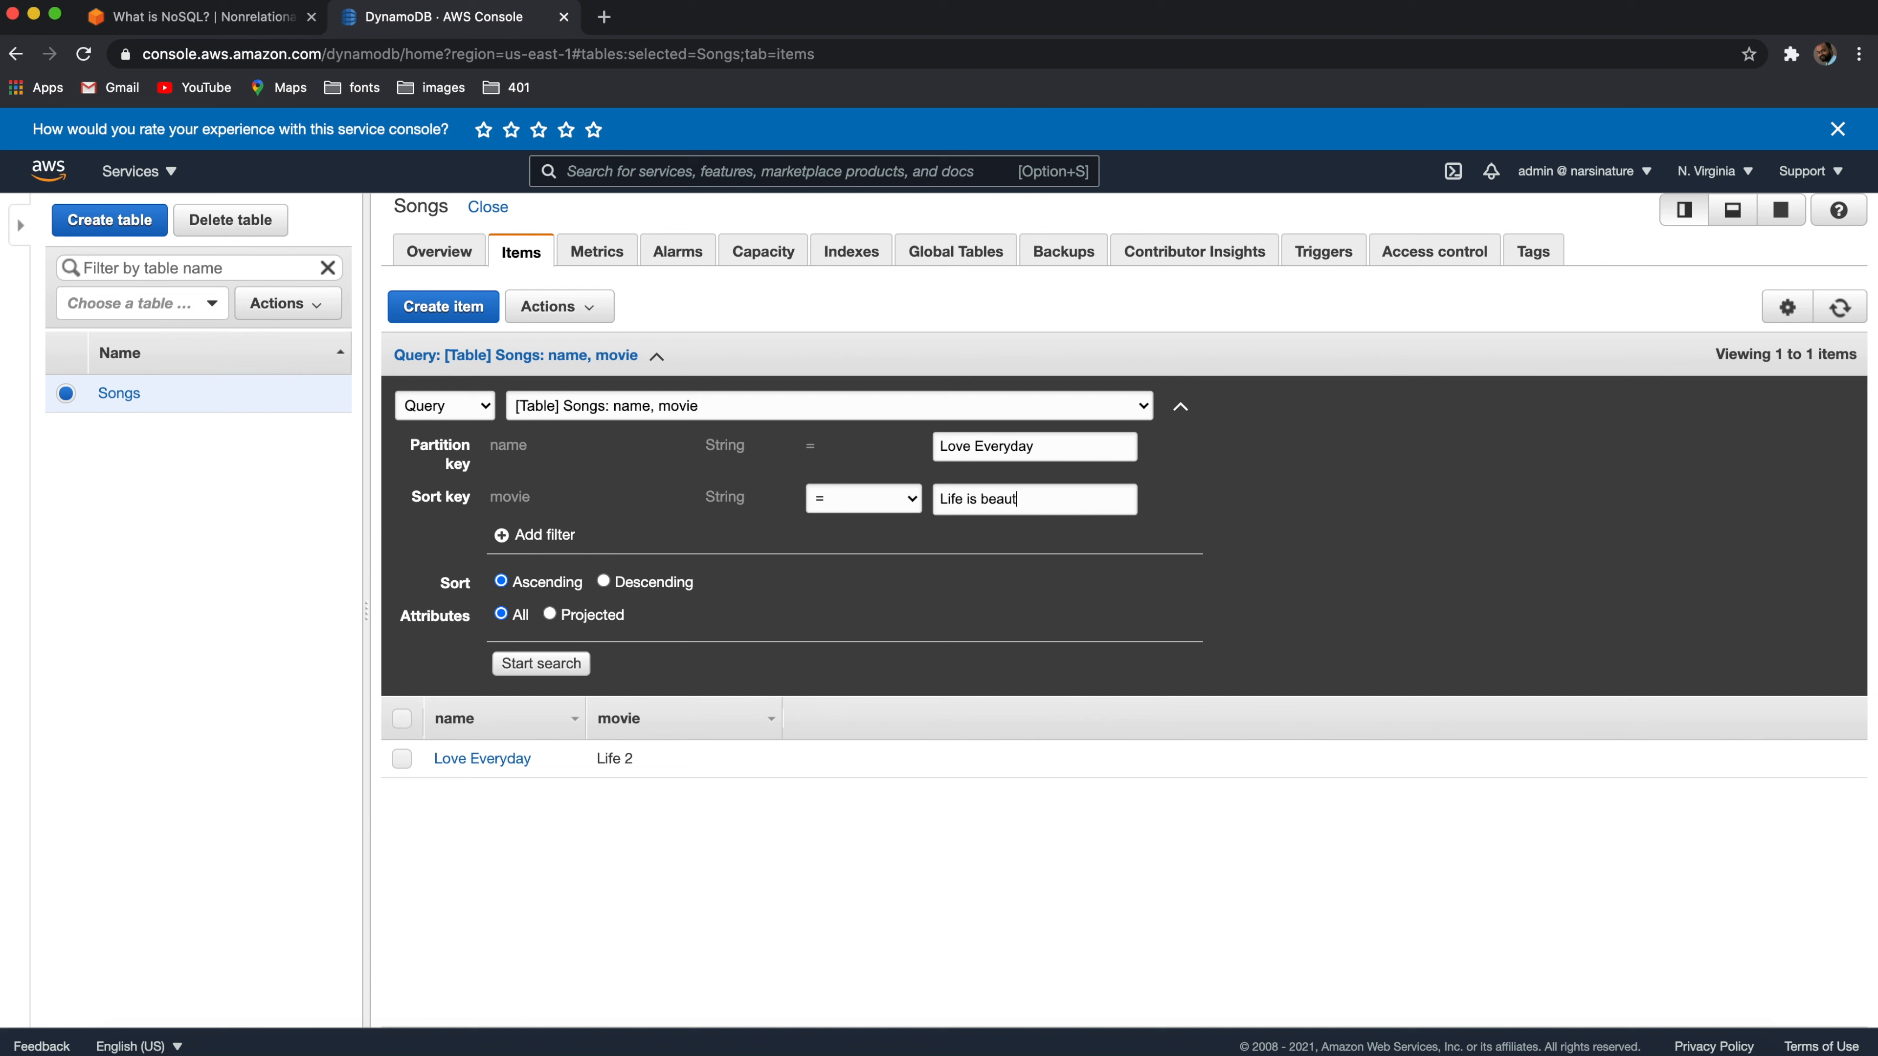
pyautogui.write('iful')
pyautogui.click(542, 664)
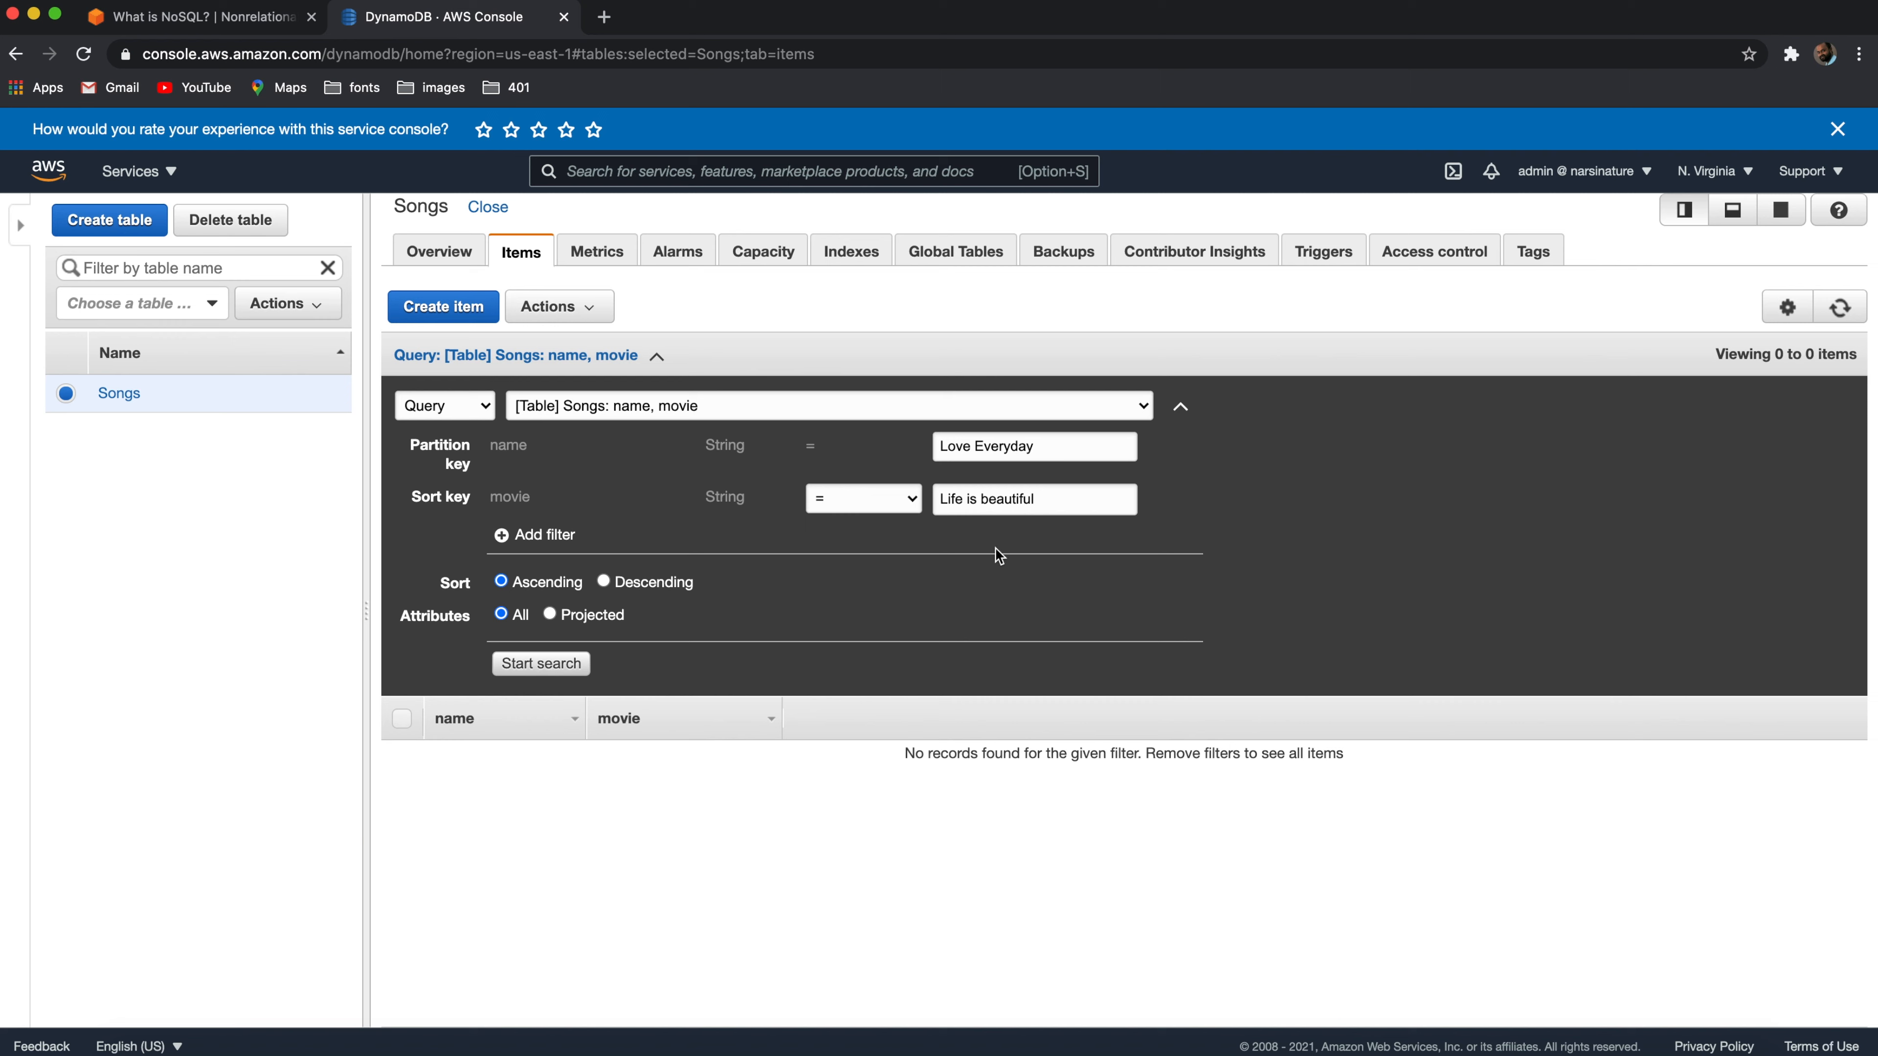
# - Try the query with the sort key value's capitalization changed to "Life is Beautiful"
pyautogui.moveTo(1083, 500); pyautogui.dragTo(928, 494)
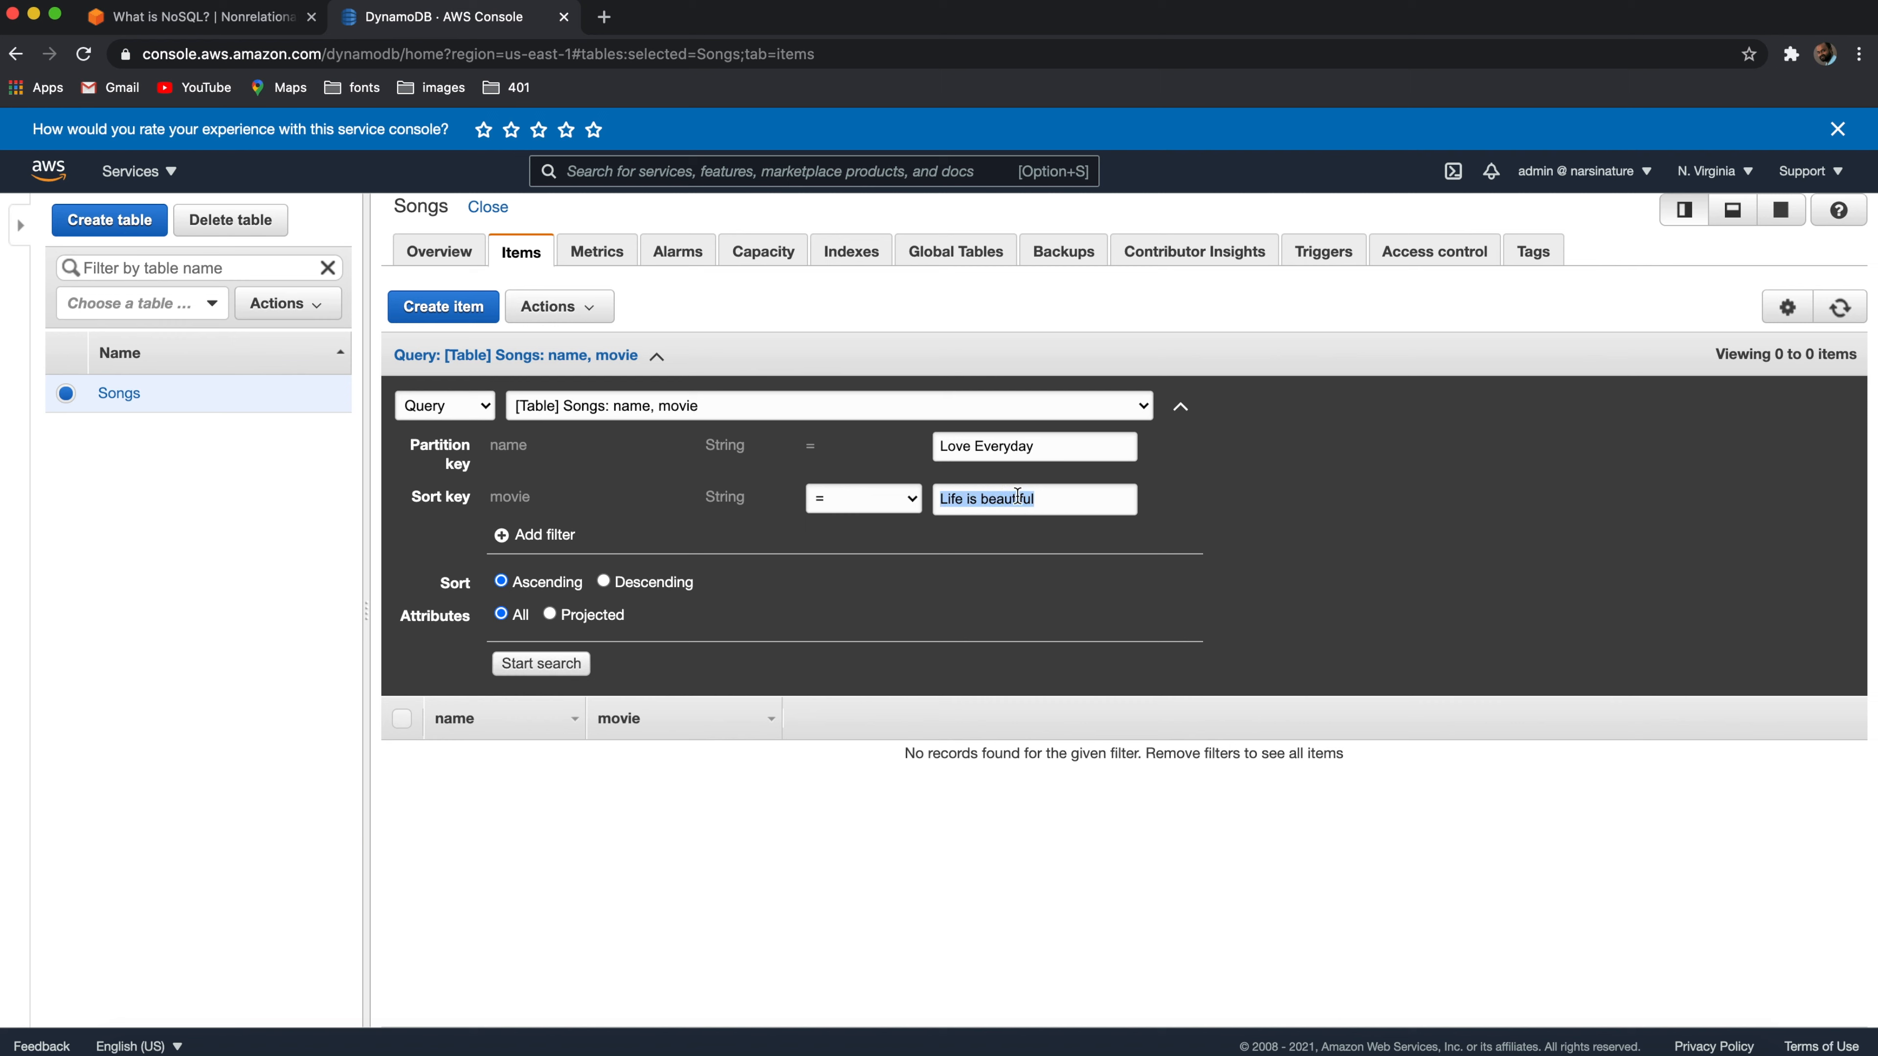
pyautogui.click(981, 498)
pyautogui.press('BackSpace')
pyautogui.write('B')
pyautogui.click(564, 665)
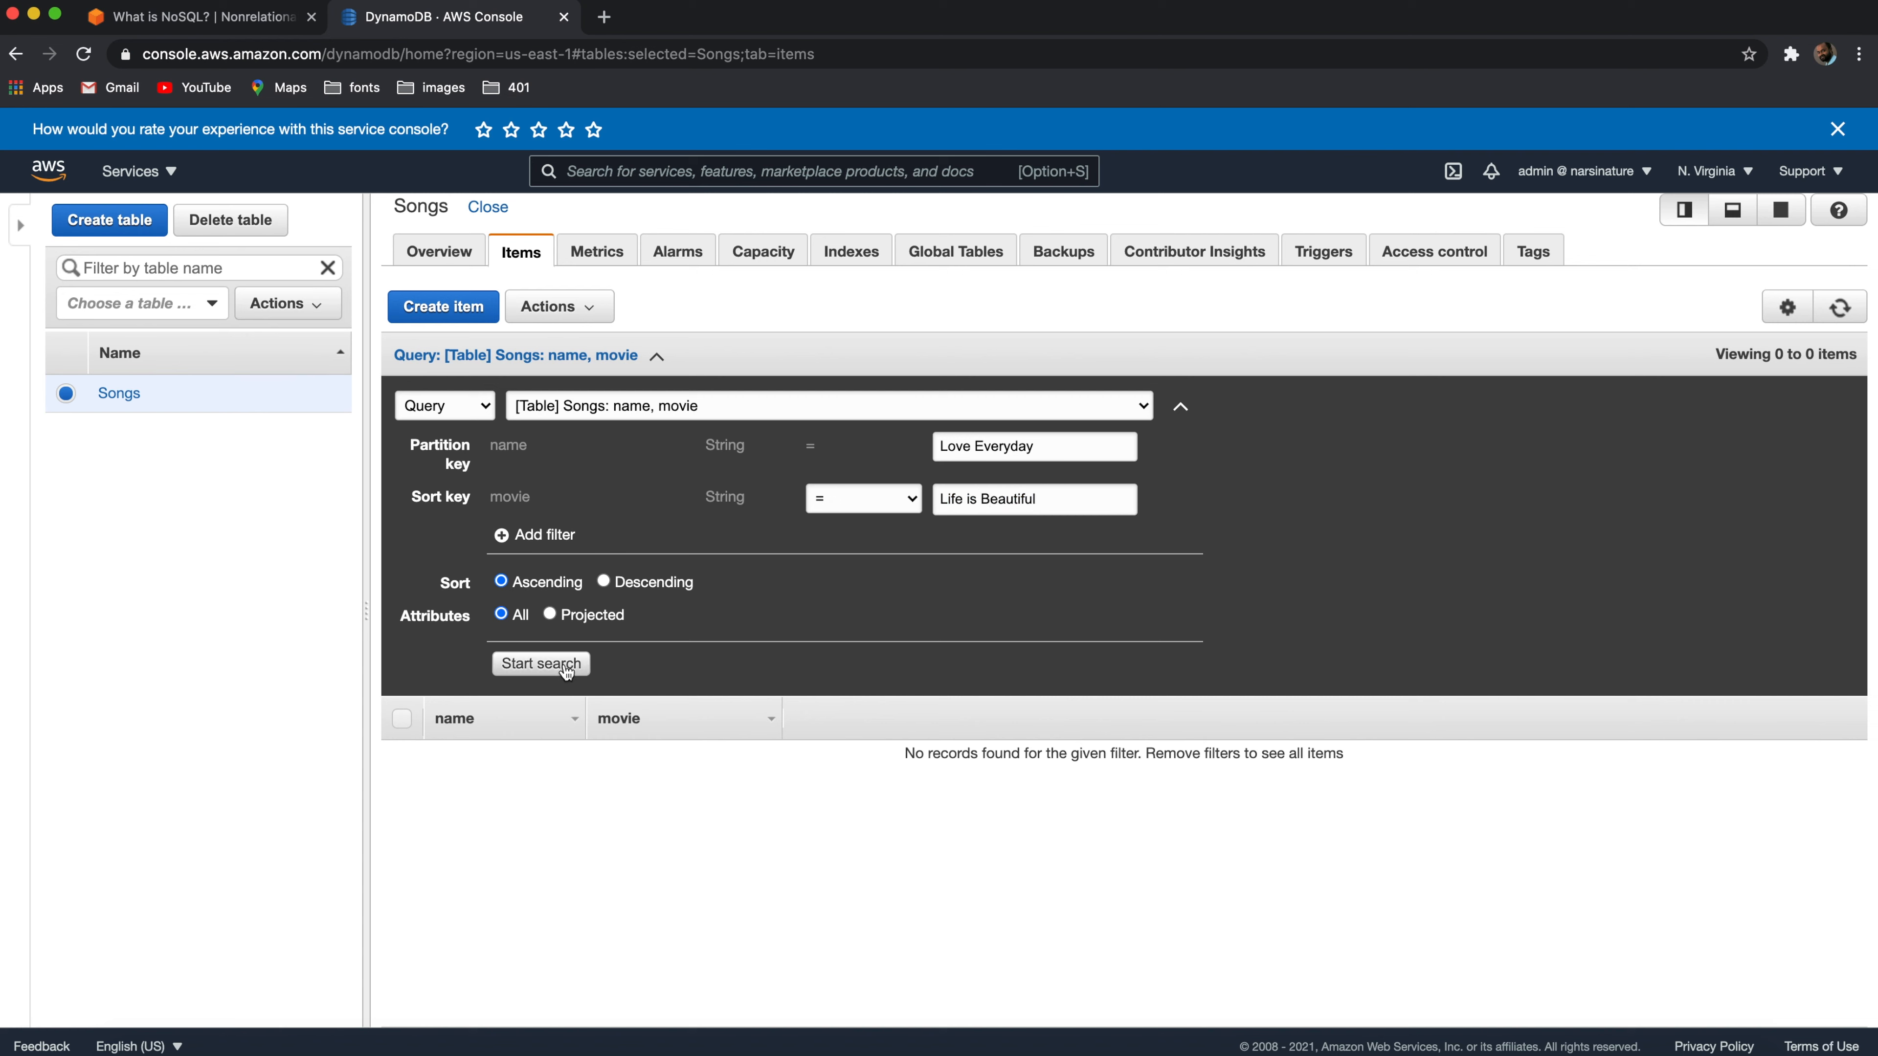
# - Clear the sort key value and rerun the query by partition key only
pyautogui.moveTo(1060, 499); pyautogui.dragTo(836, 498)
pyautogui.press('BackSpace')
pyautogui.click(526, 664)
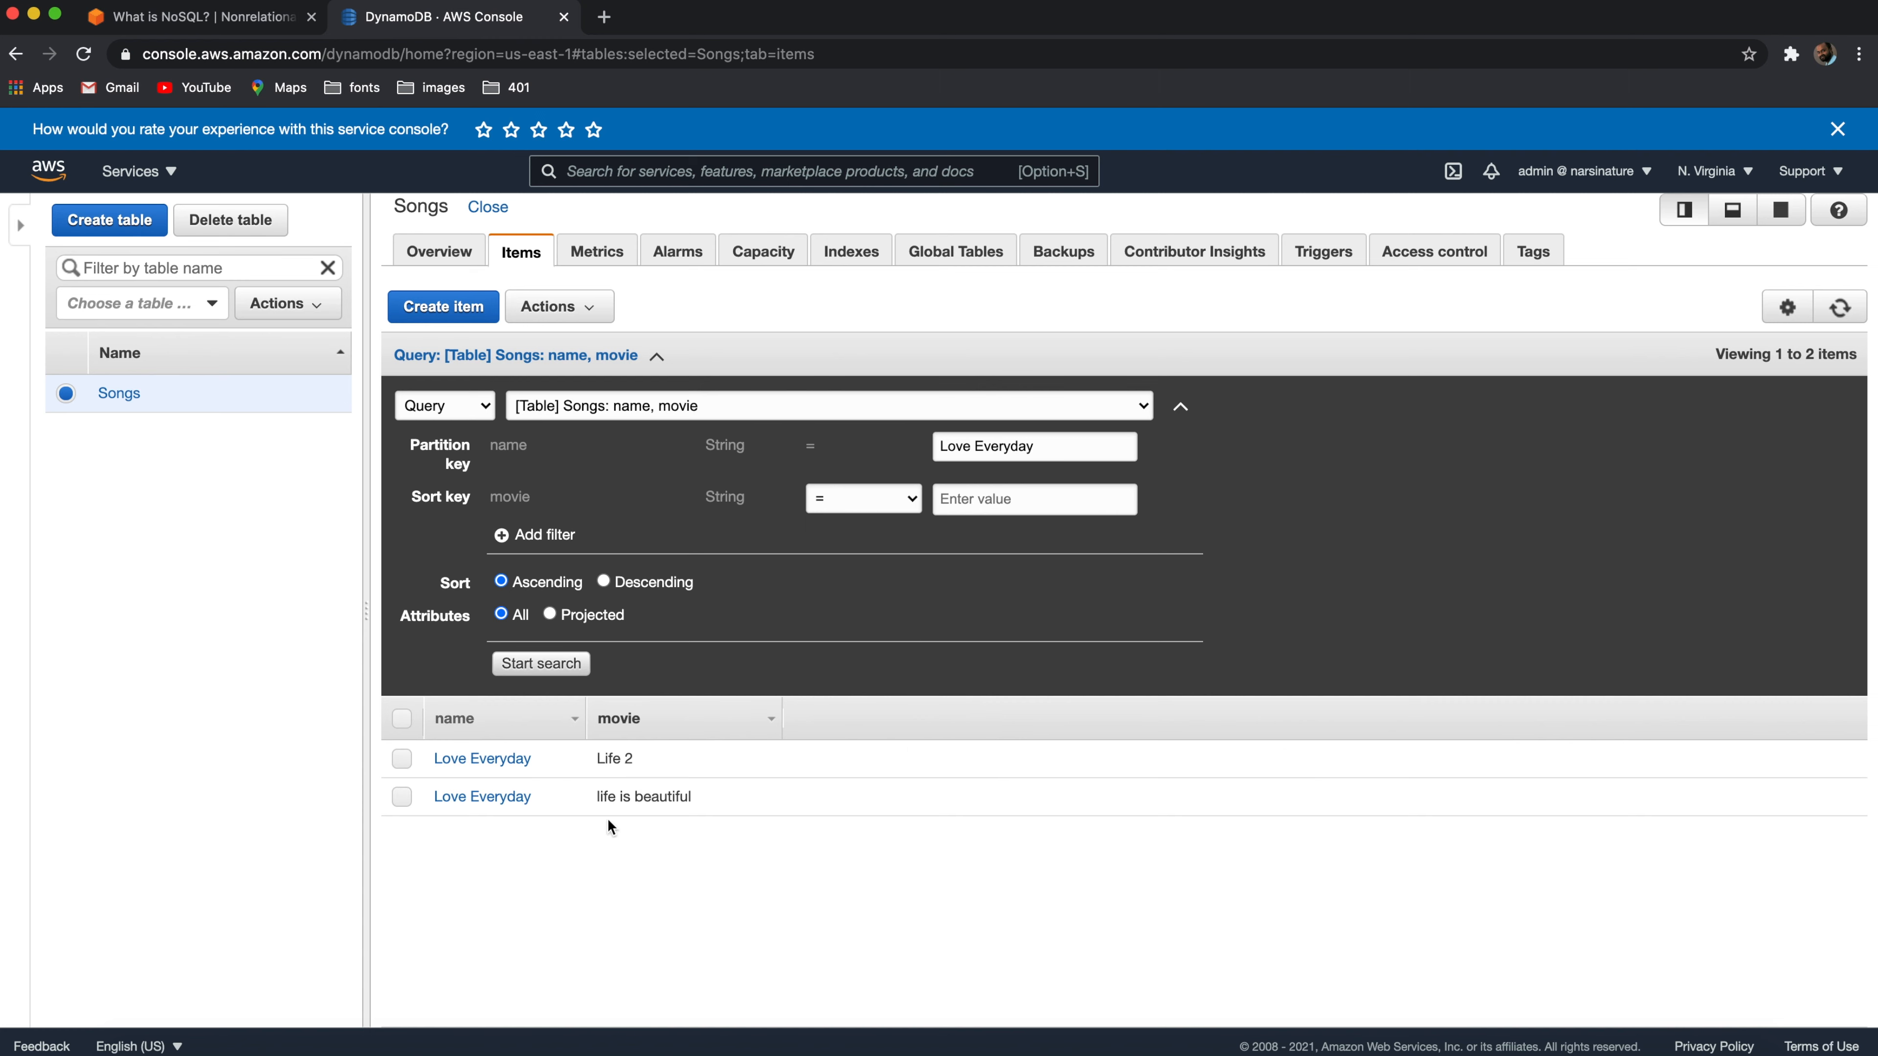
# - Set the sort key movie to "life is beautiful" in lowercase and run the query
pyautogui.click(972, 501)
pyautogui.write('life beaf')
pyautogui.write('utifu')
pyautogui.press('BackSpace')
pyautogui.press('BackSpace')
pyautogui.press('BackSpace')
pyautogui.press('BackSpace')
pyautogui.press('BackSpace')
pyautogui.press('BackSpace')
pyautogui.press('BackSpace')
pyautogui.press('BackSpace')
pyautogui.write('is bear')
pyautogui.press('BackSpace')
pyautogui.write('utiful')
pyautogui.click(575, 675)
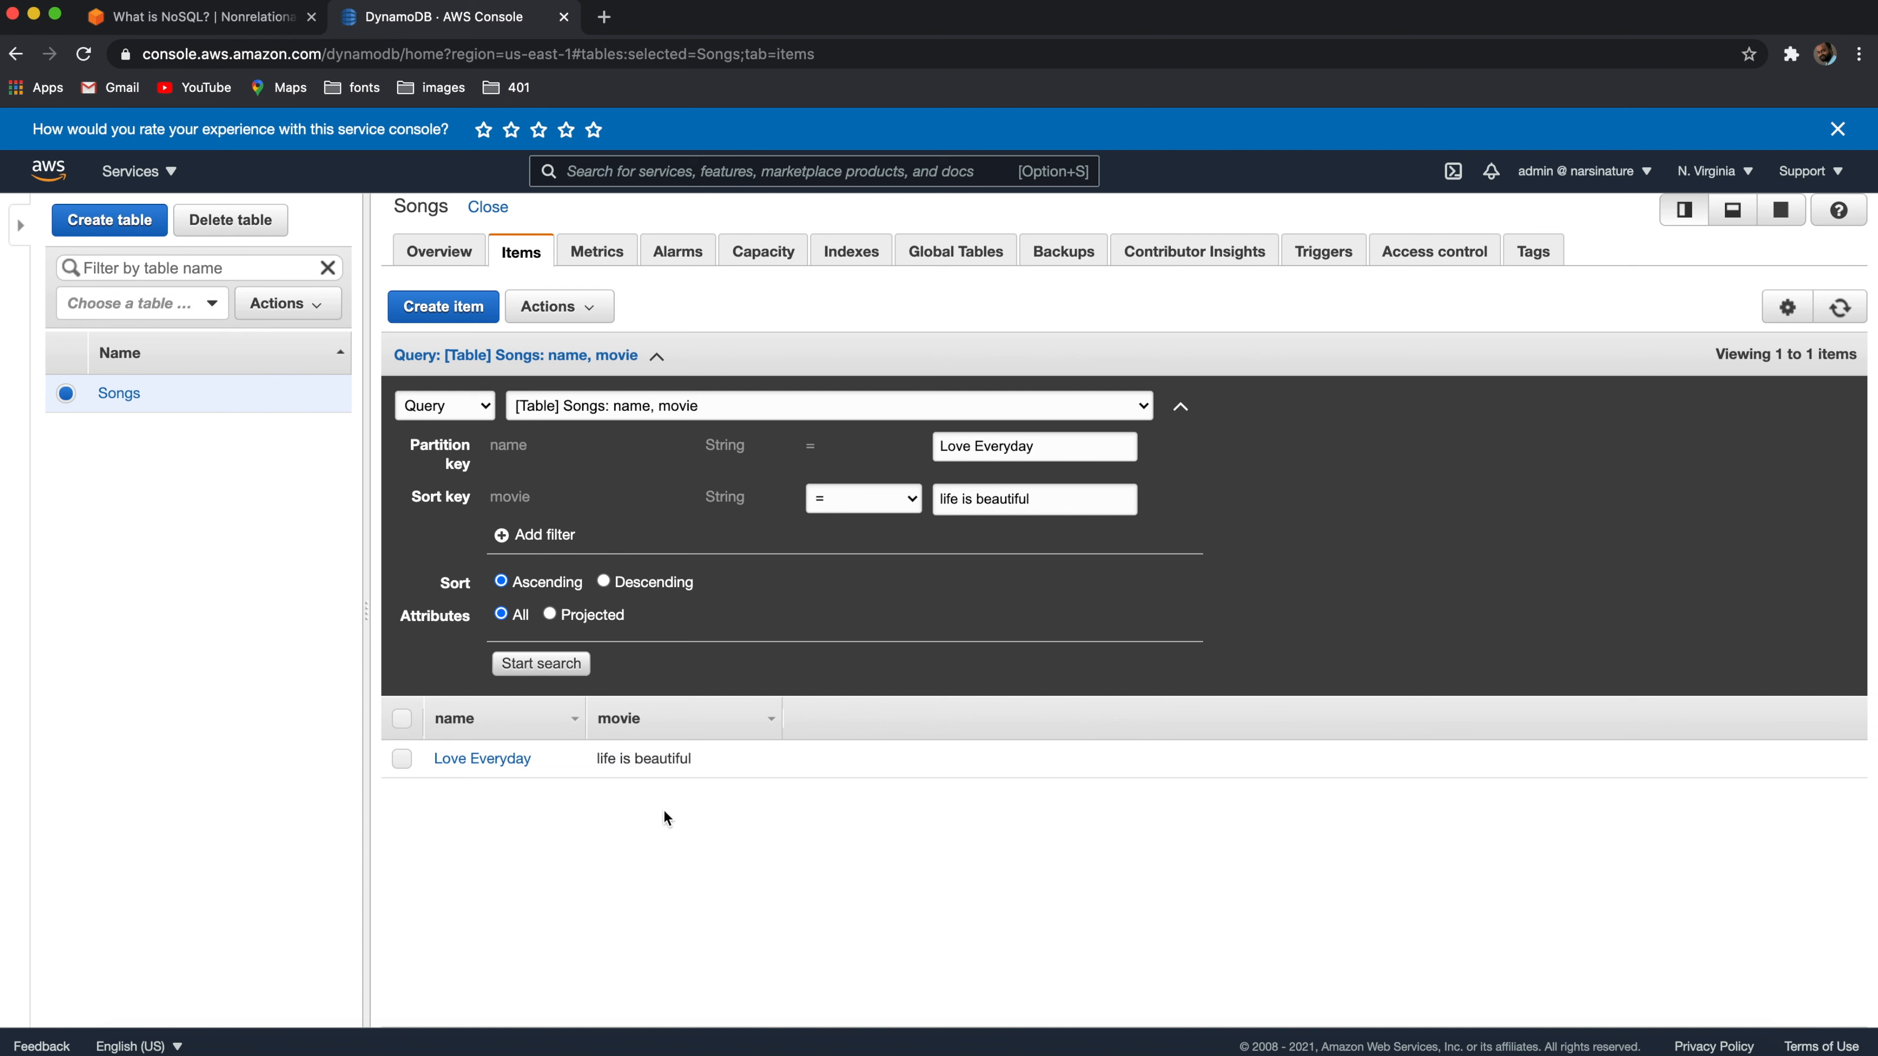